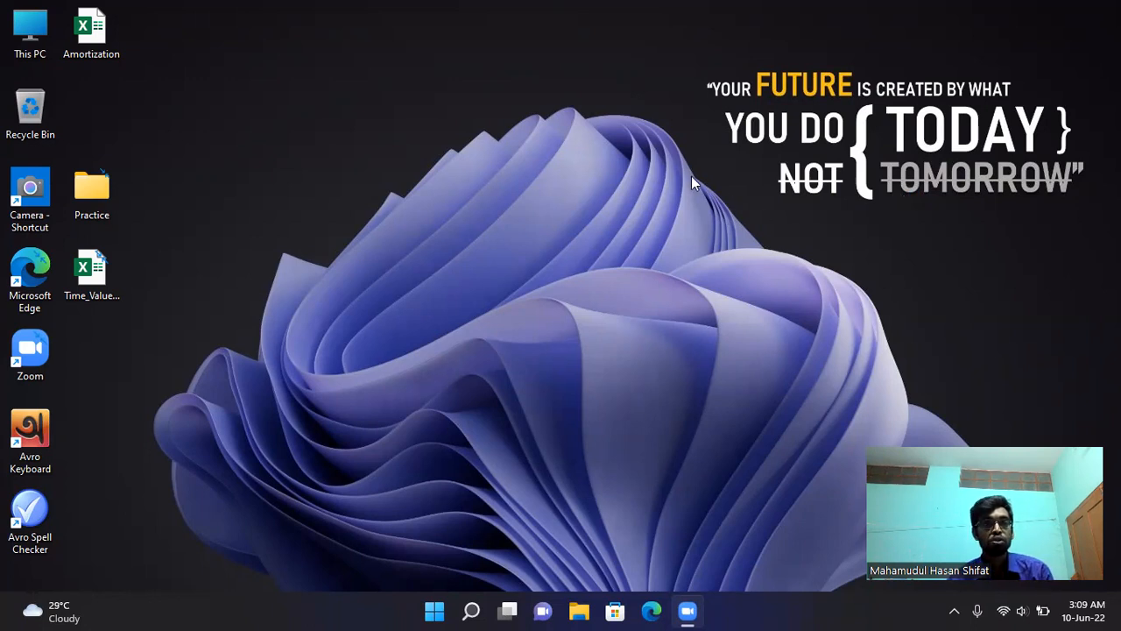
Open the Amortization workbook from the desktop and enter 30,000 as the PV in cell B4
double_click(97, 44)
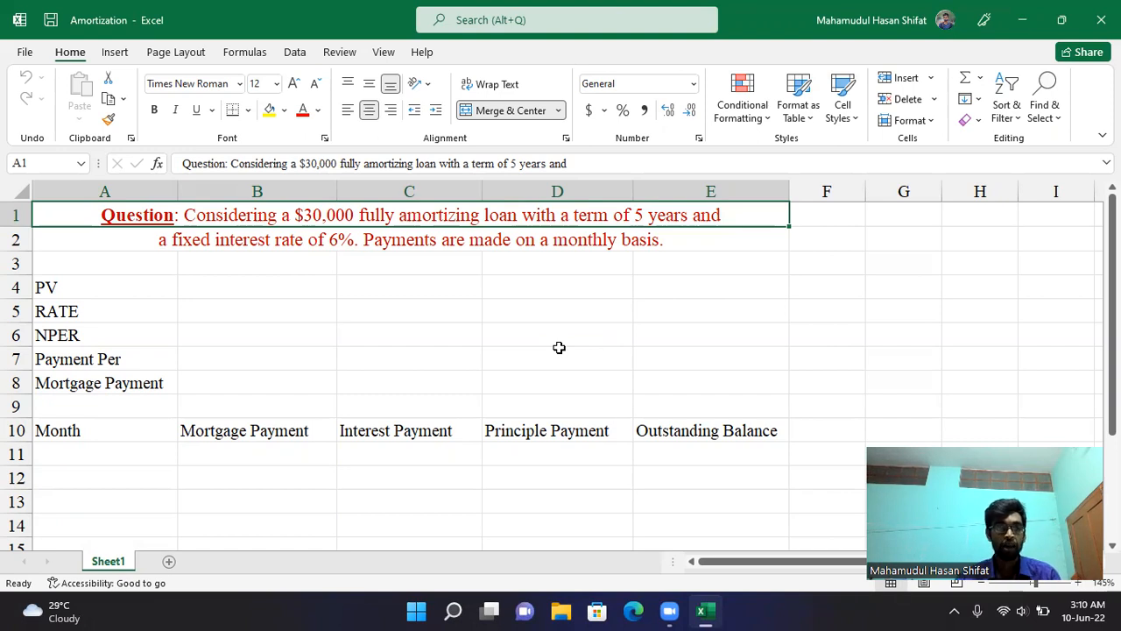
left_click(209, 286)
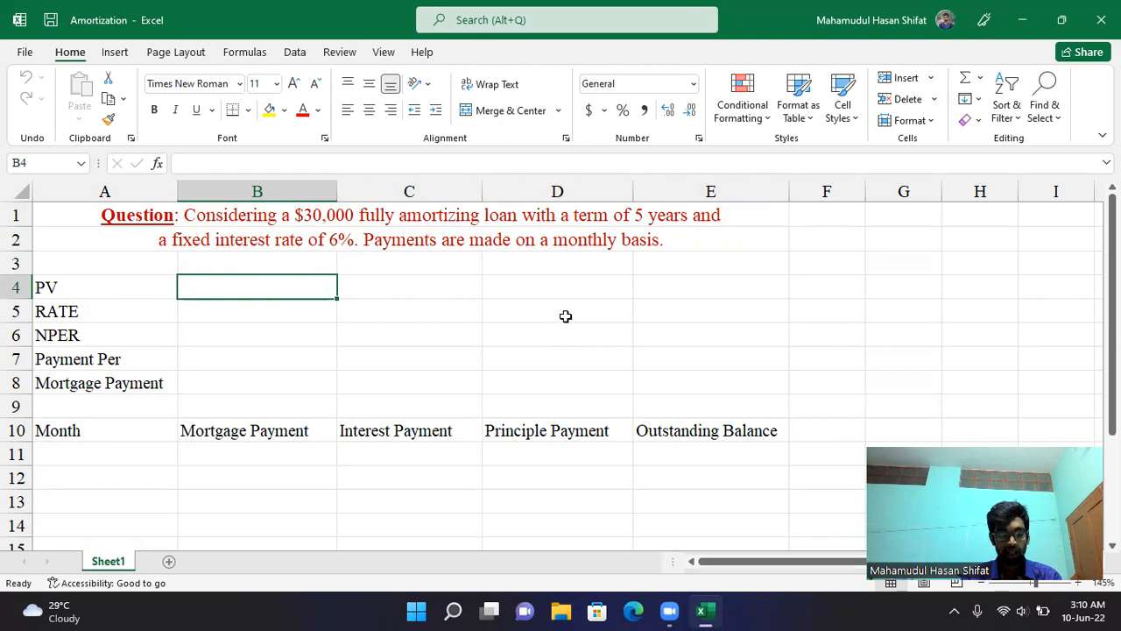
type("30")
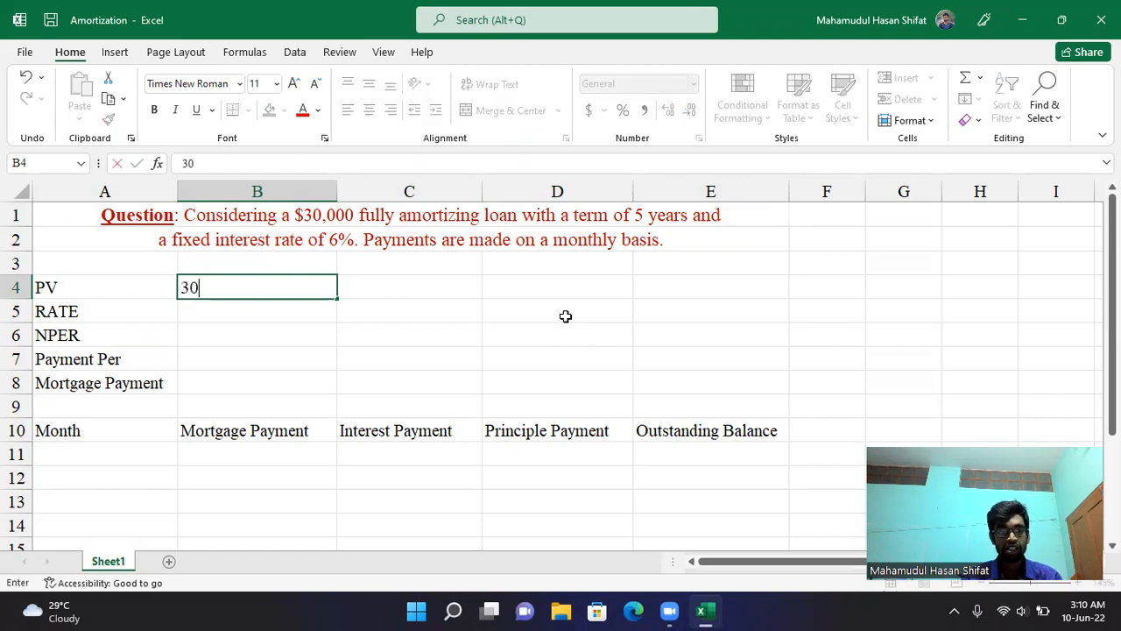
type(",000")
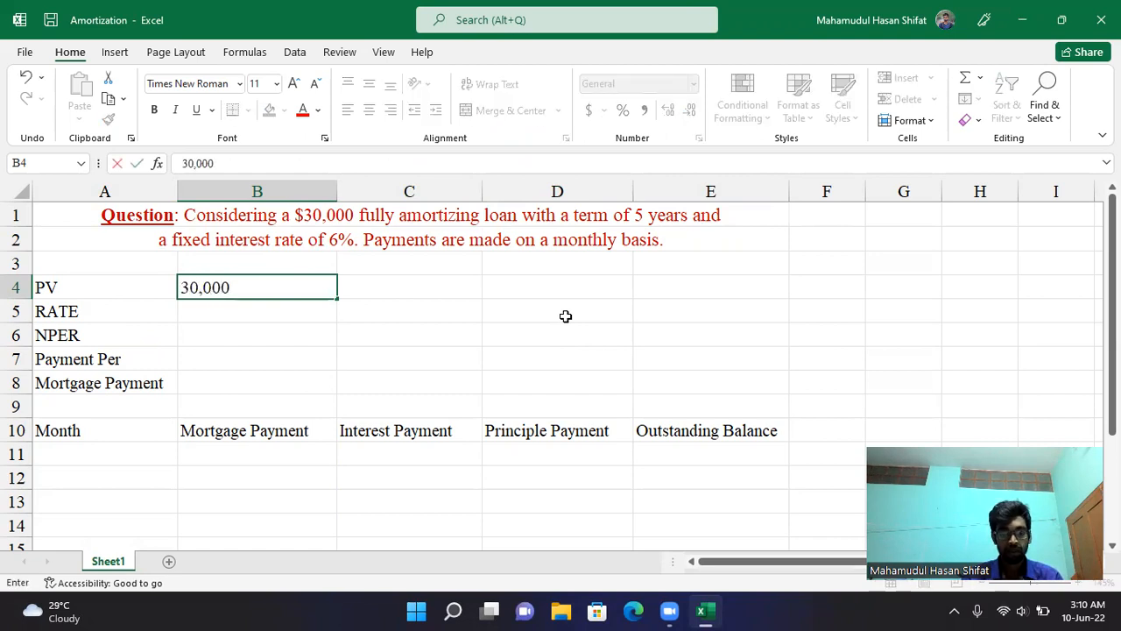
key("Return")
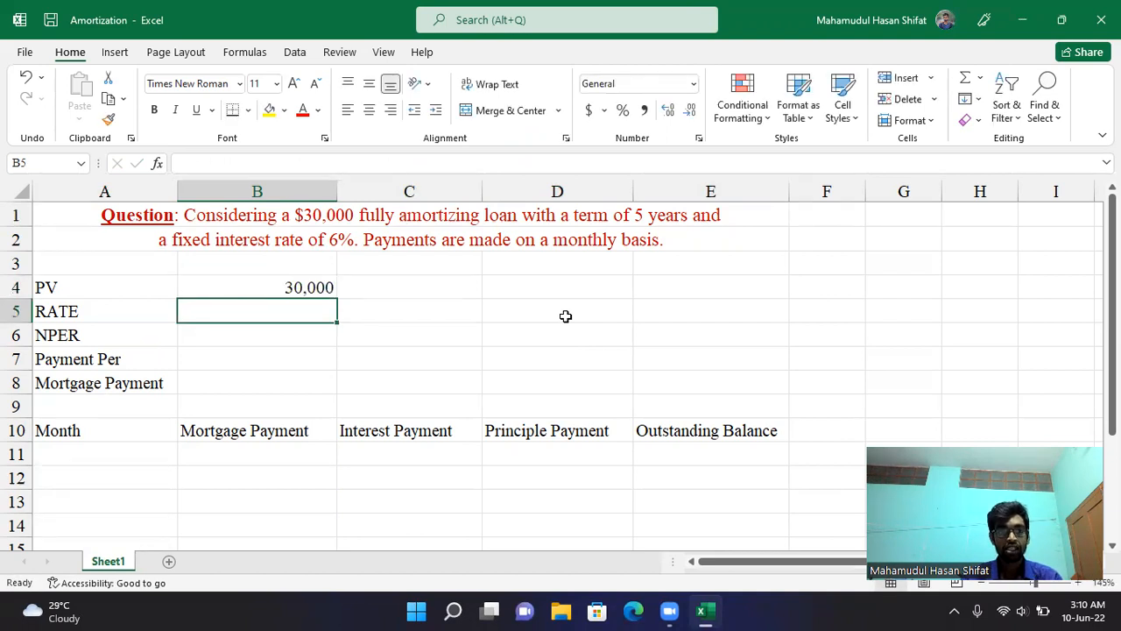
Fill in the remaining loan inputs in B5:B7: RATE 6%, NPER 5 and Payment Per 12
type("6%")
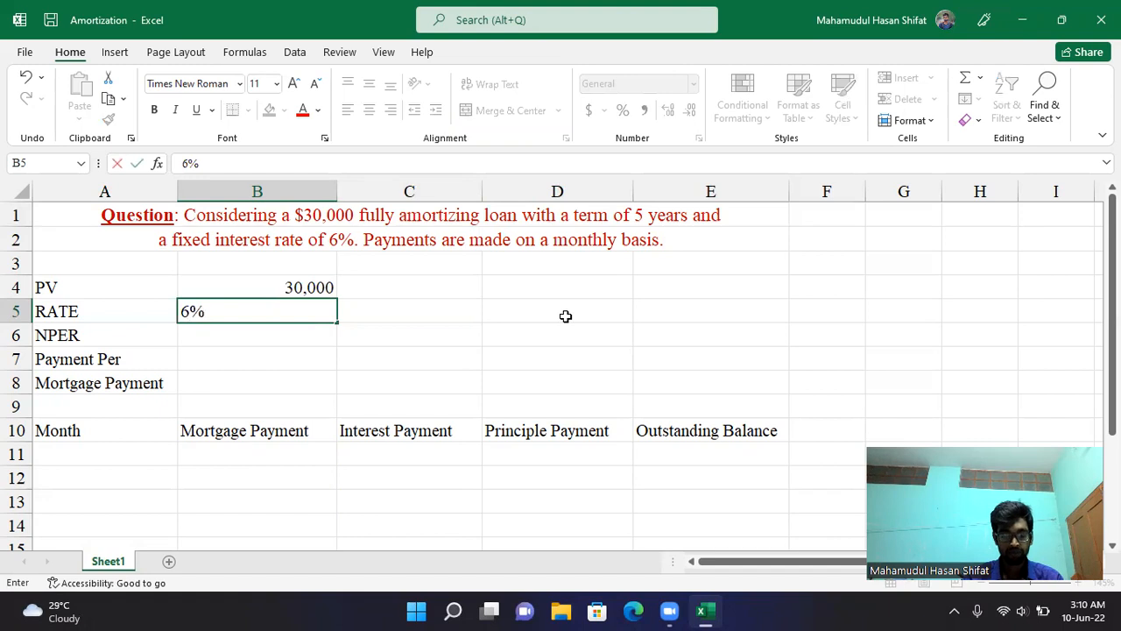
key("ctrl+Return")
key("Return")
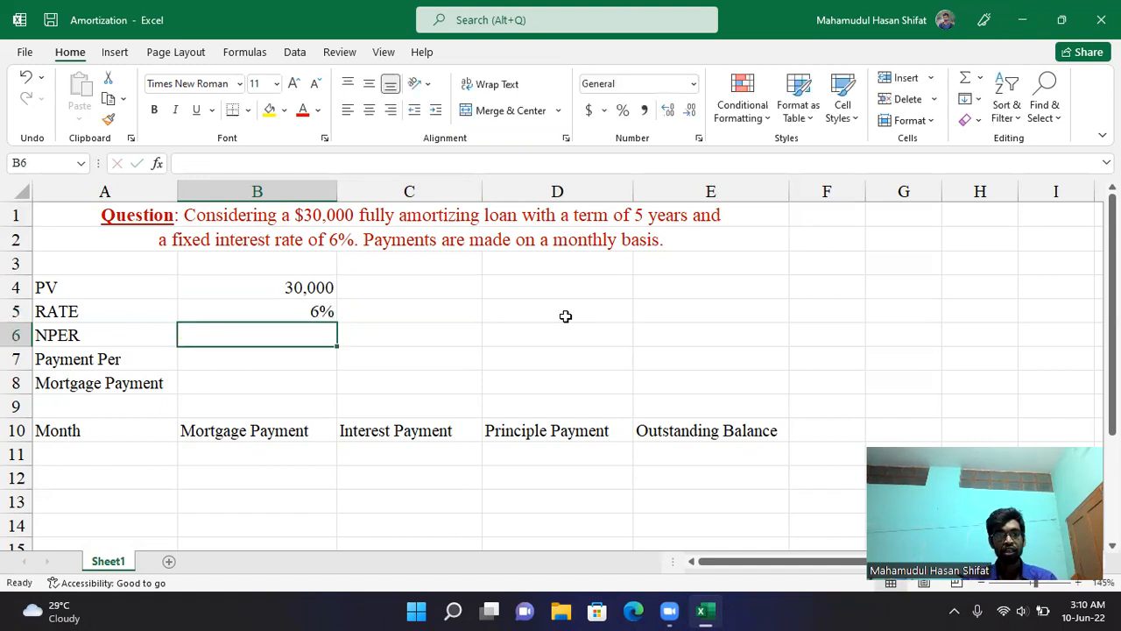
type("5")
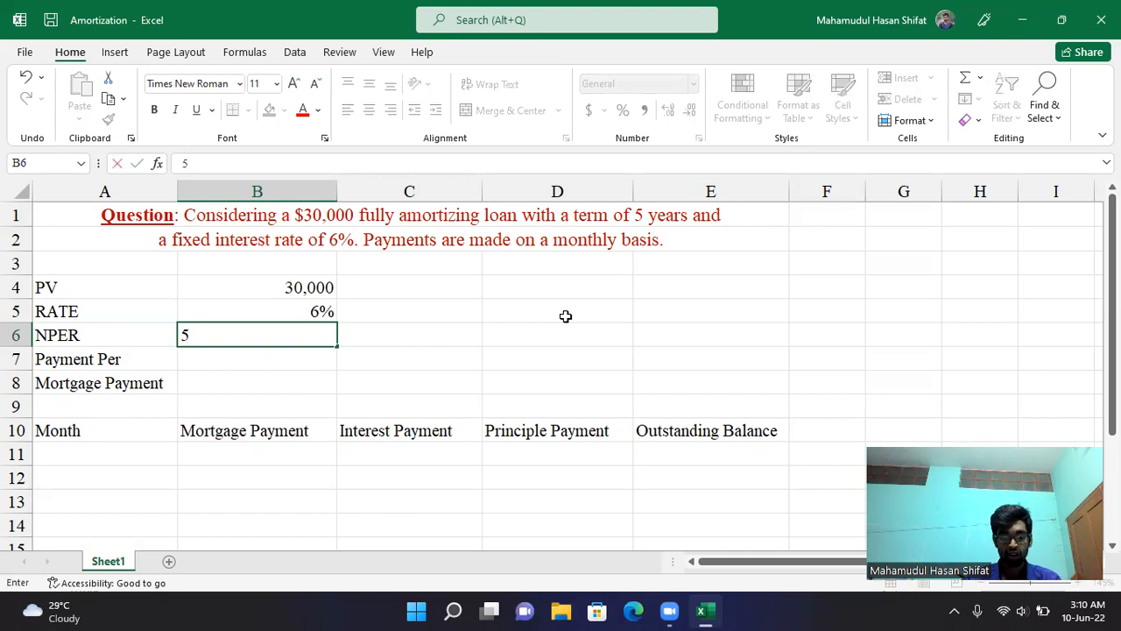
key("Return")
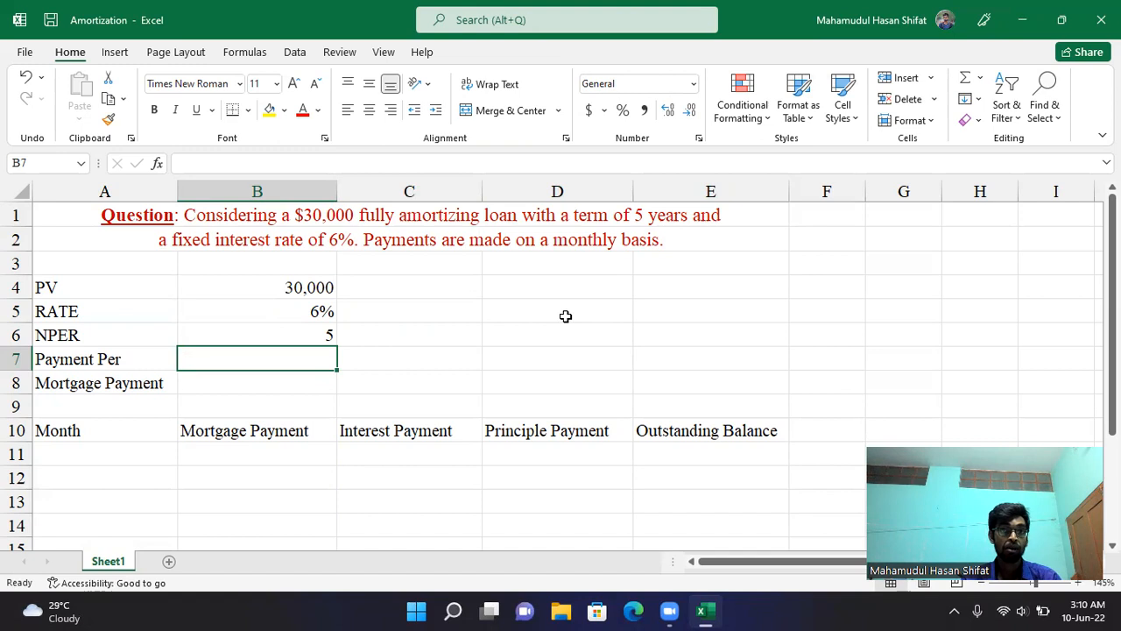
type("12")
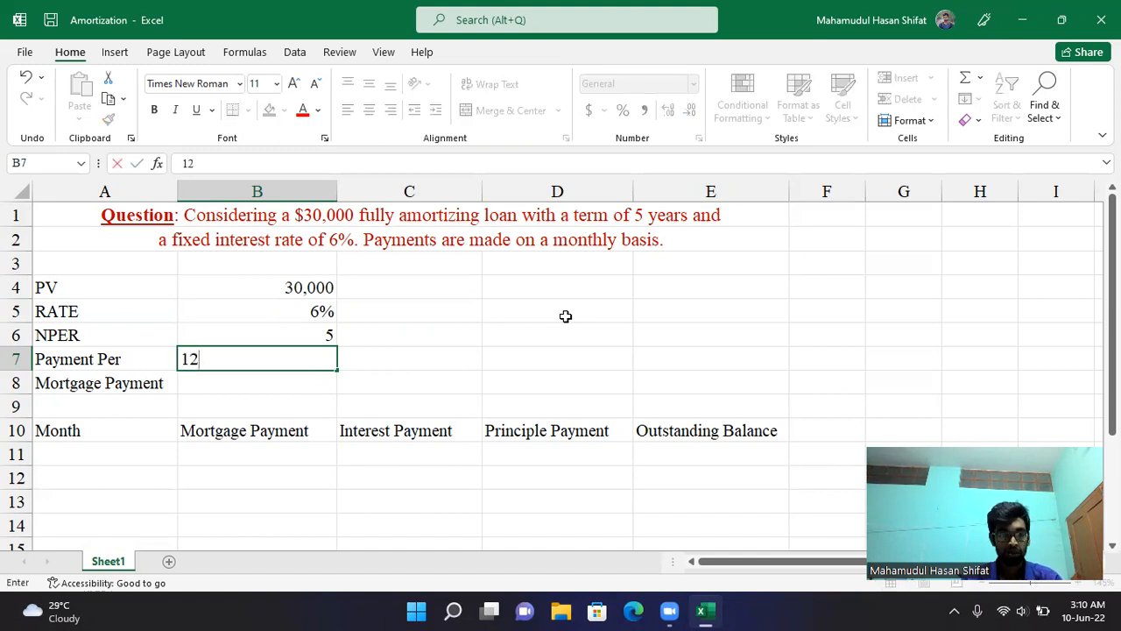
key("Return")
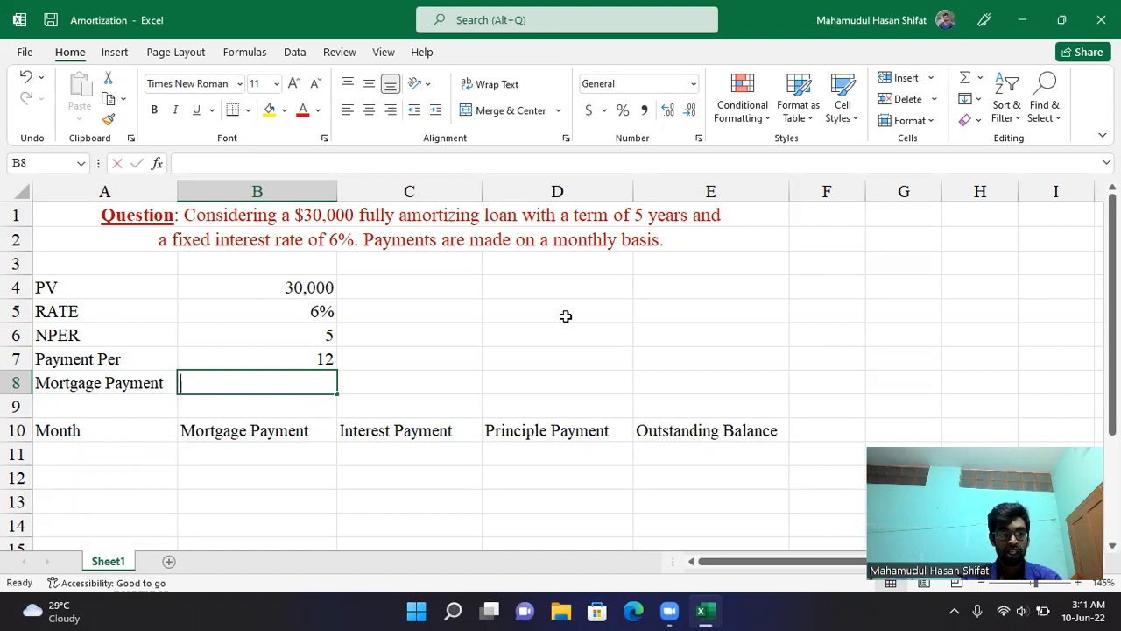
Calculate the Mortgage Payment in cell B8 with the formula =PMT(B5/B7,B6*B7,B4,0,0)
type("=pmt(")
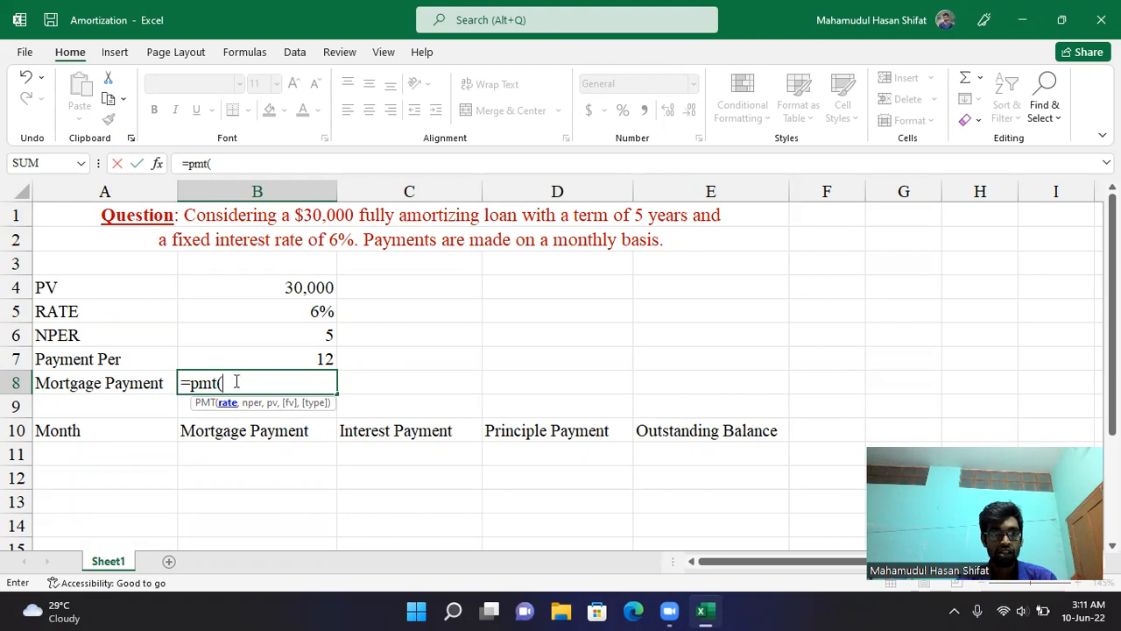
left_click(275, 313)
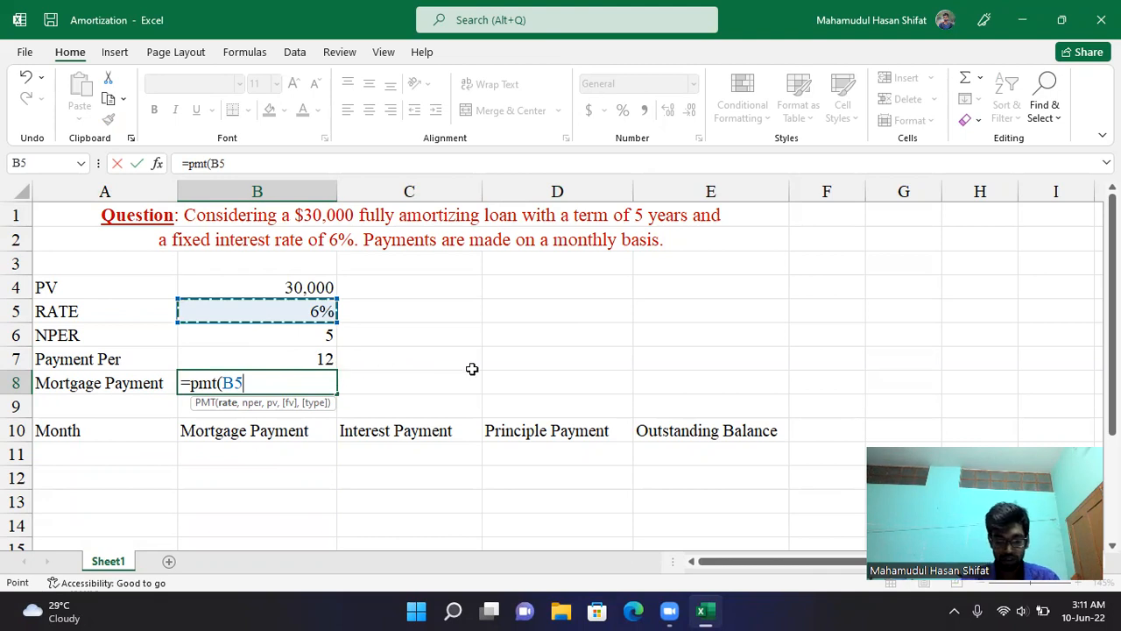
type("/")
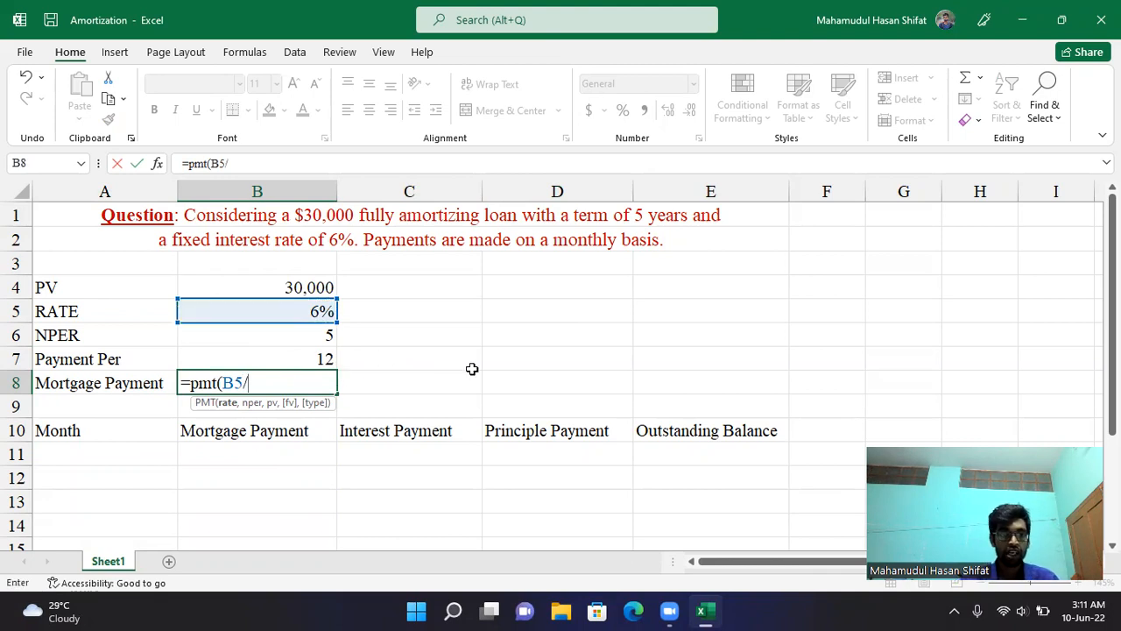
left_click(273, 362)
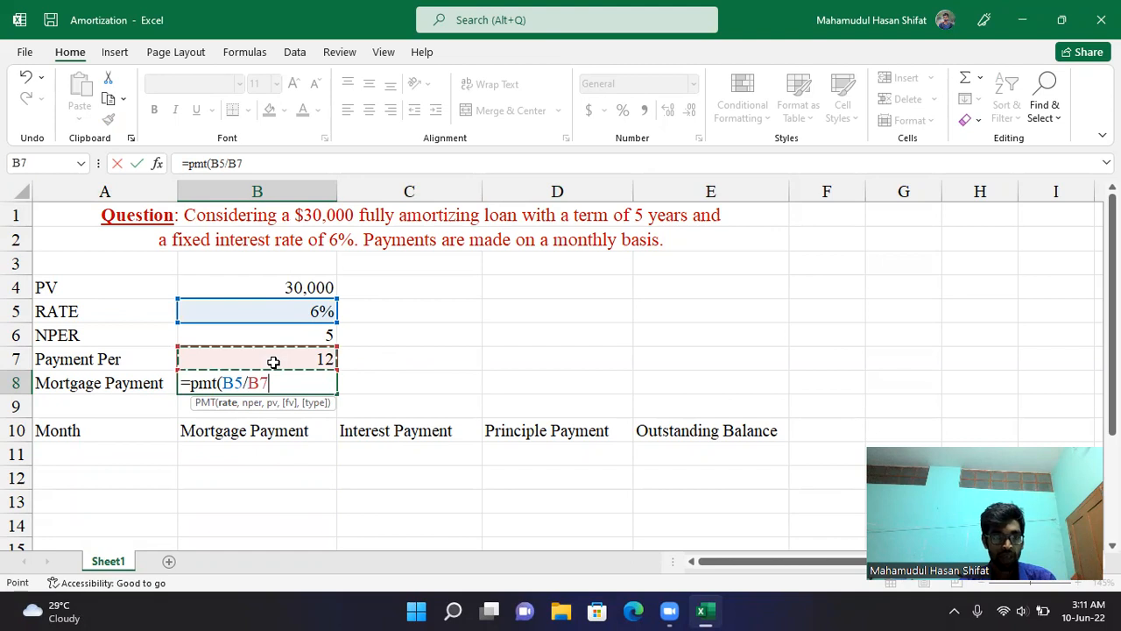
type(",")
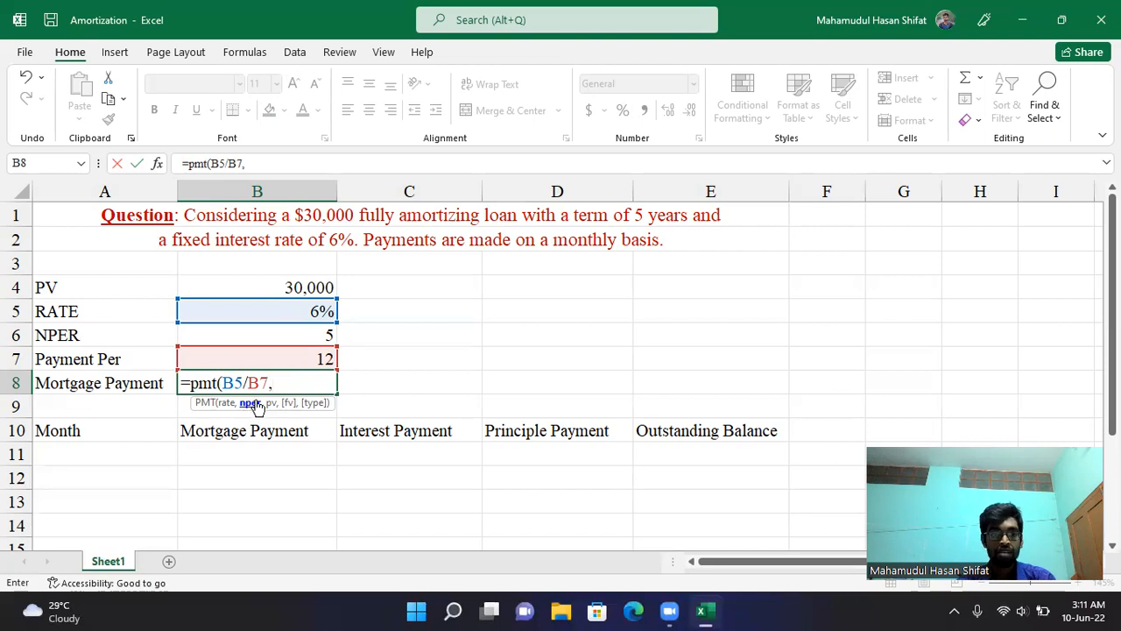
left_click(280, 339)
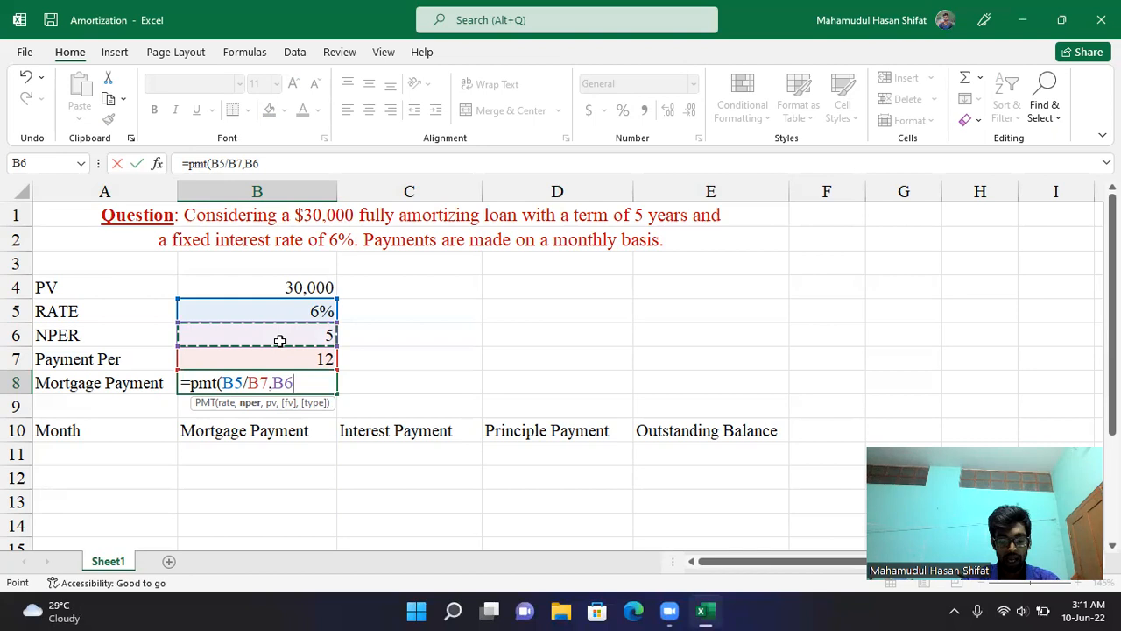
type("*")
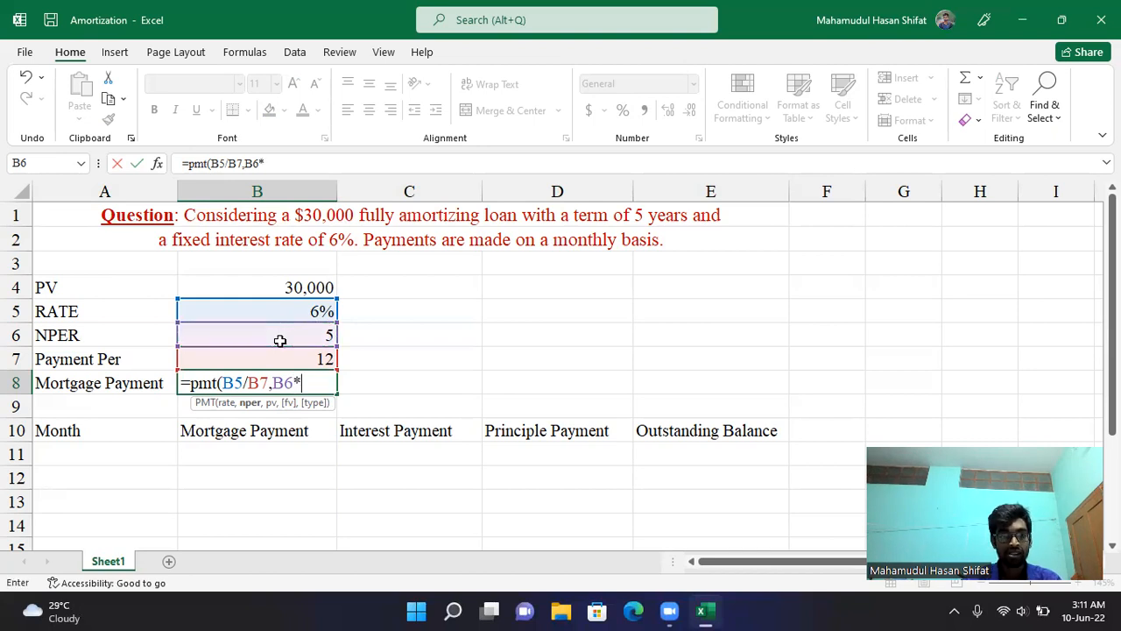
left_click(325, 361)
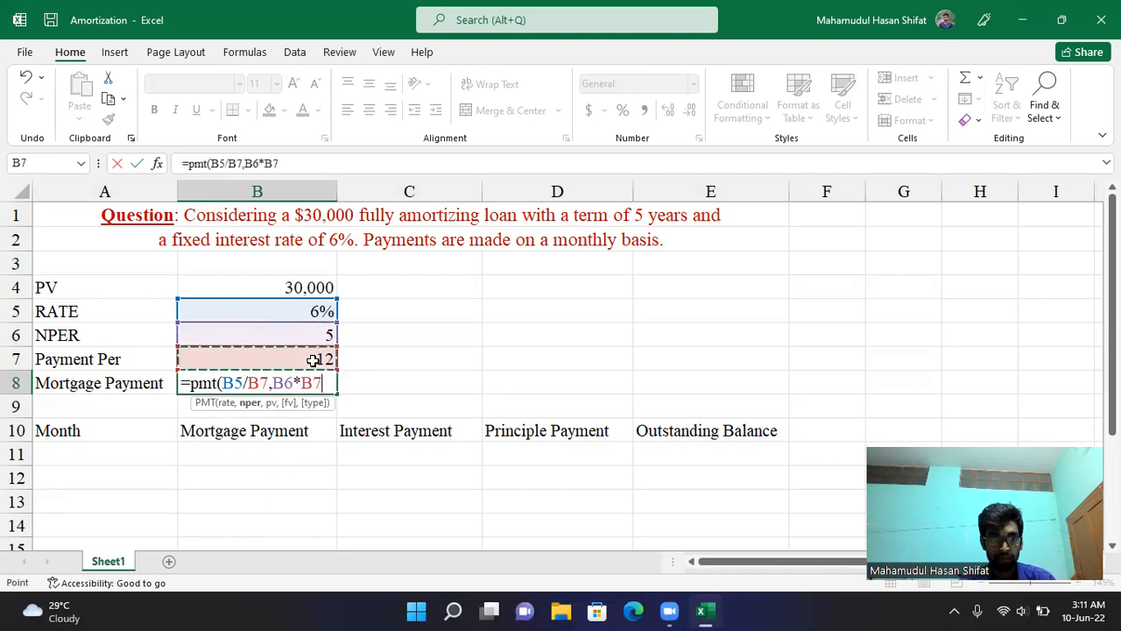
type(",")
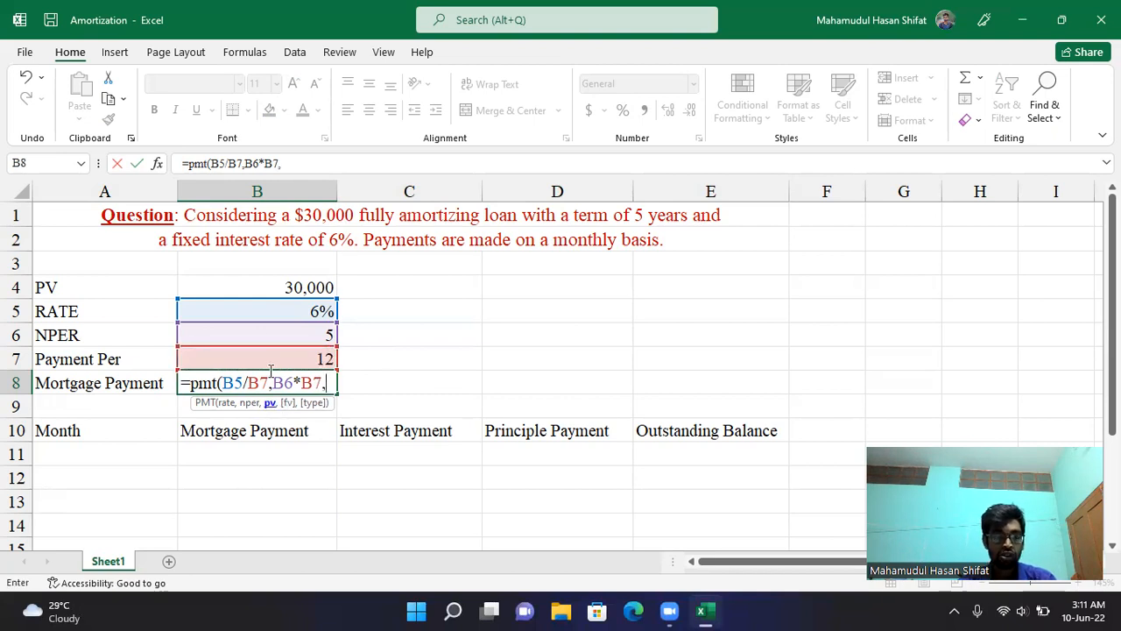
left_click(273, 290)
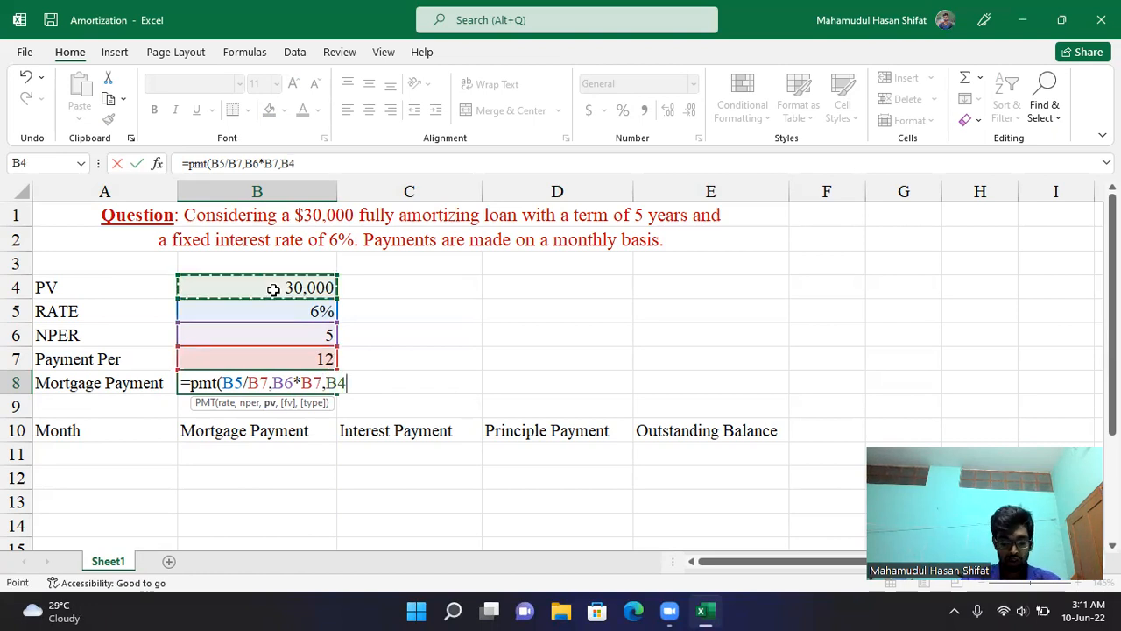
type(",")
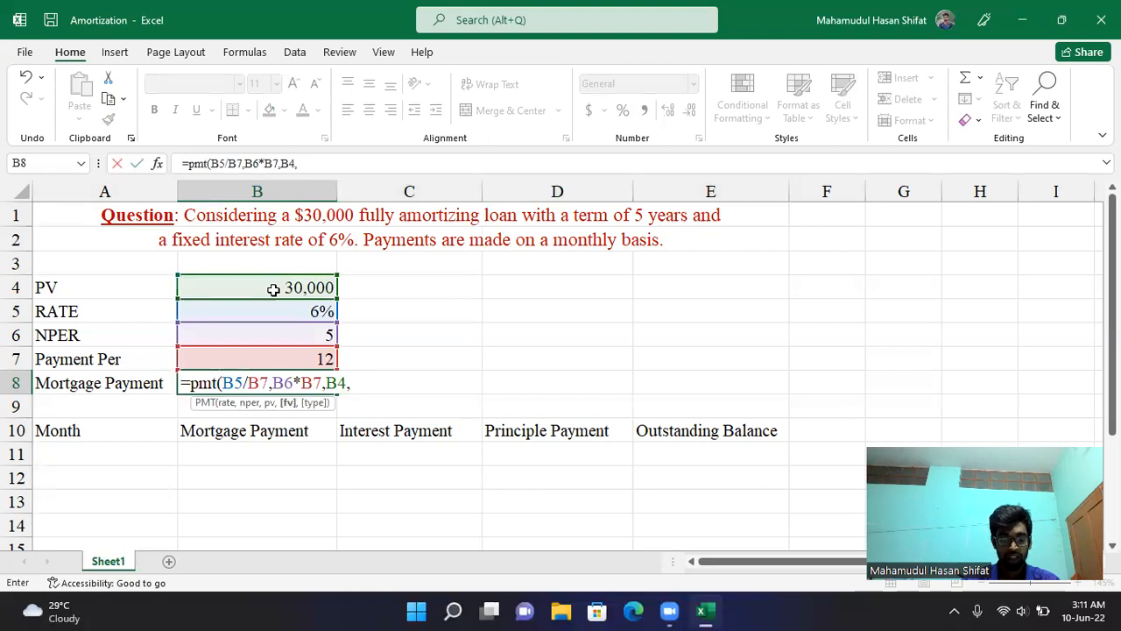
type("0,")
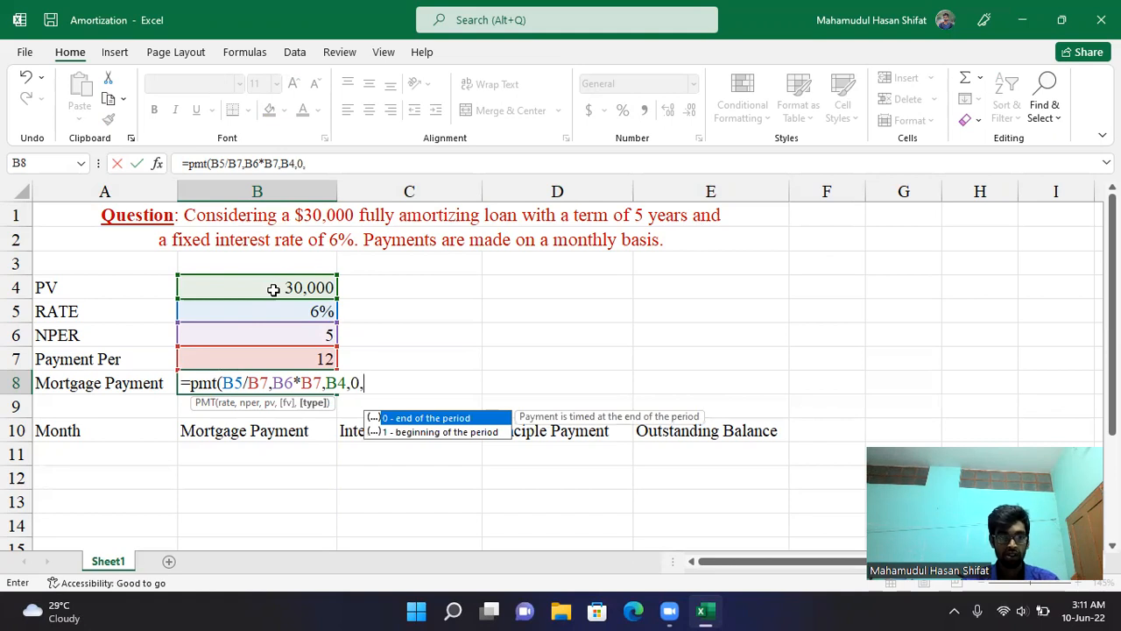
type("0)")
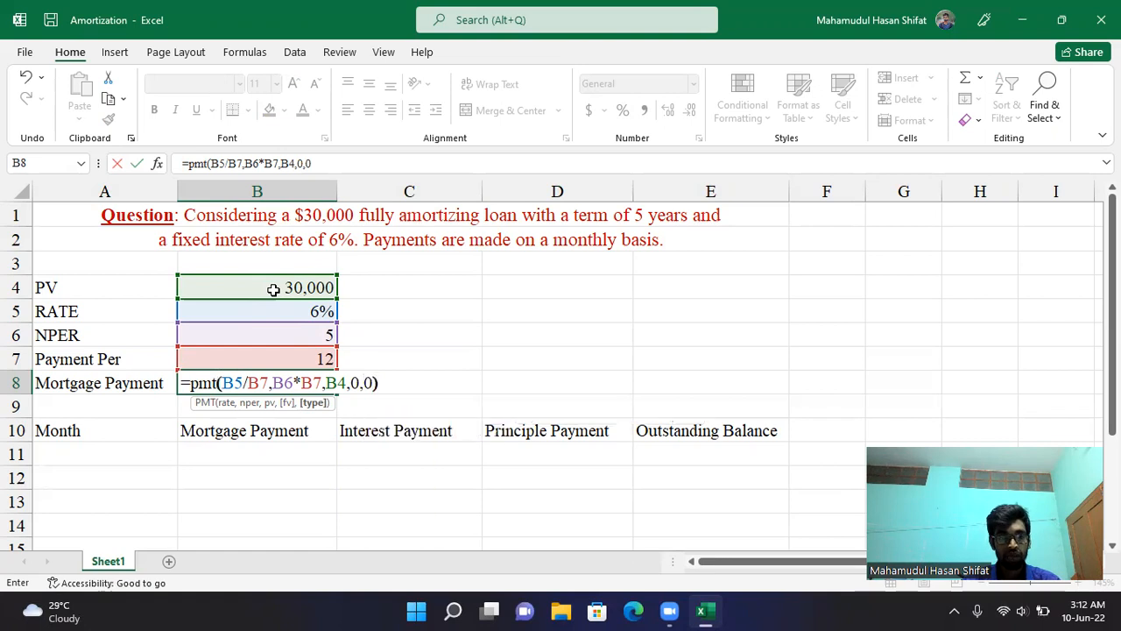
key("Return")
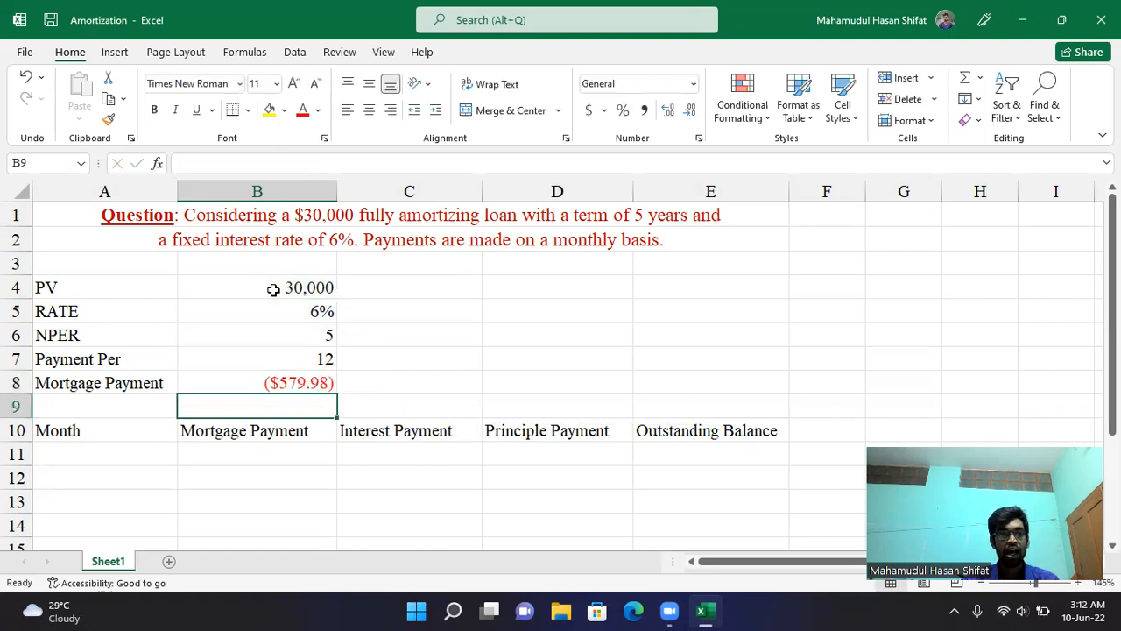
left_click(245, 381)
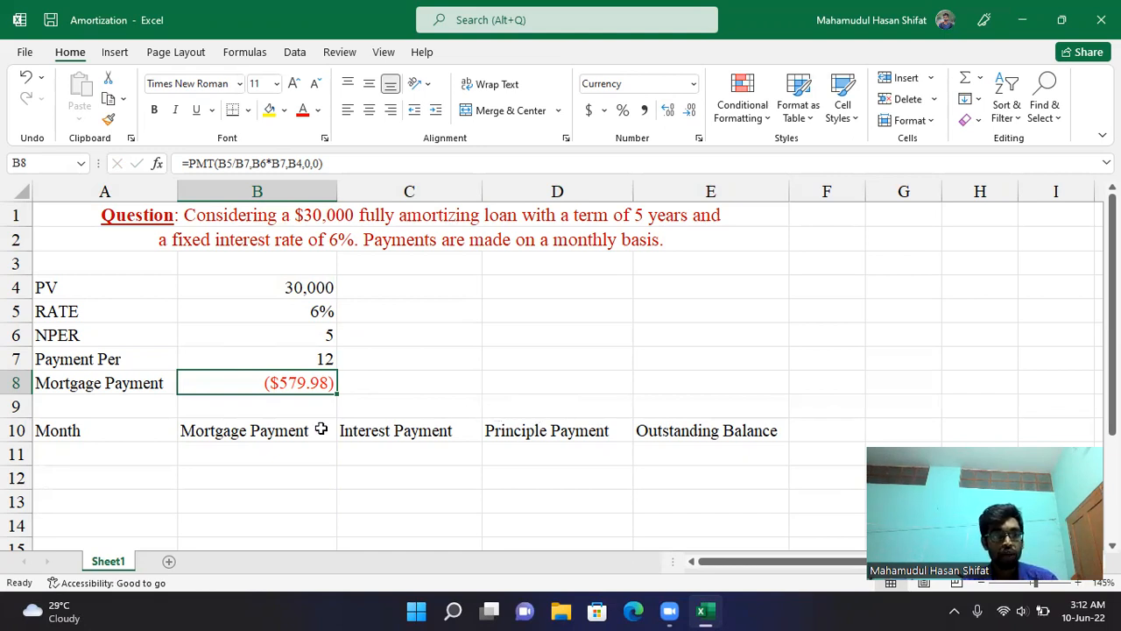
Enter 0 as the first value of the Month column in cell A11
left_click(79, 451)
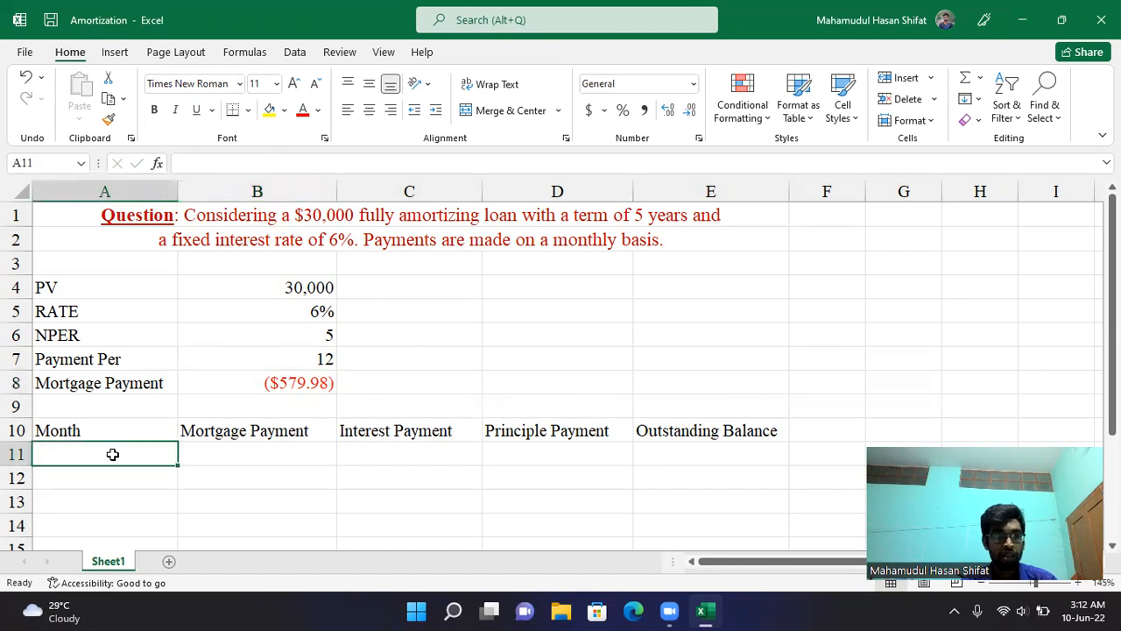
scroll(107, 457, "down", 1)
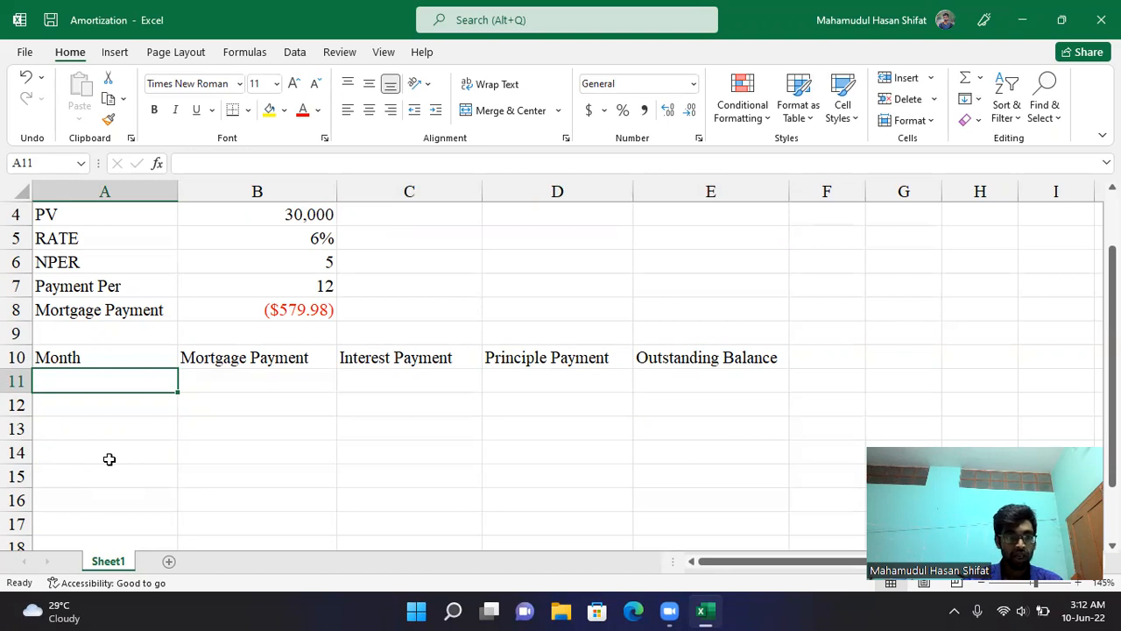
type("0")
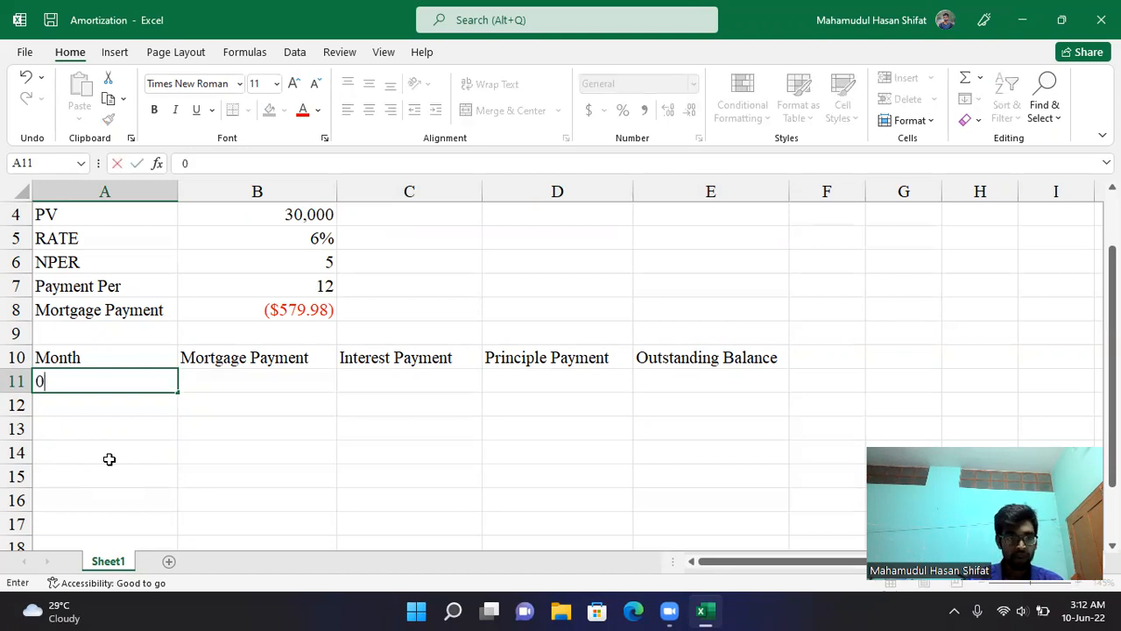
key("Return")
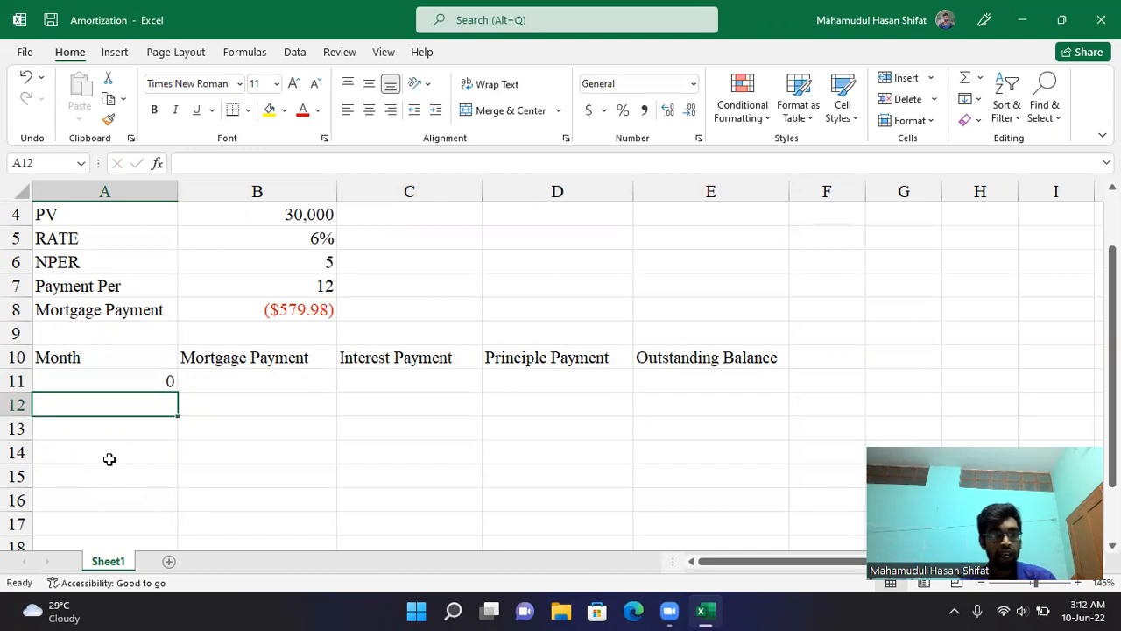
Fill the Month column down from cell A11 with a linear column series using step value 1 and stop value 60
left_click(125, 381)
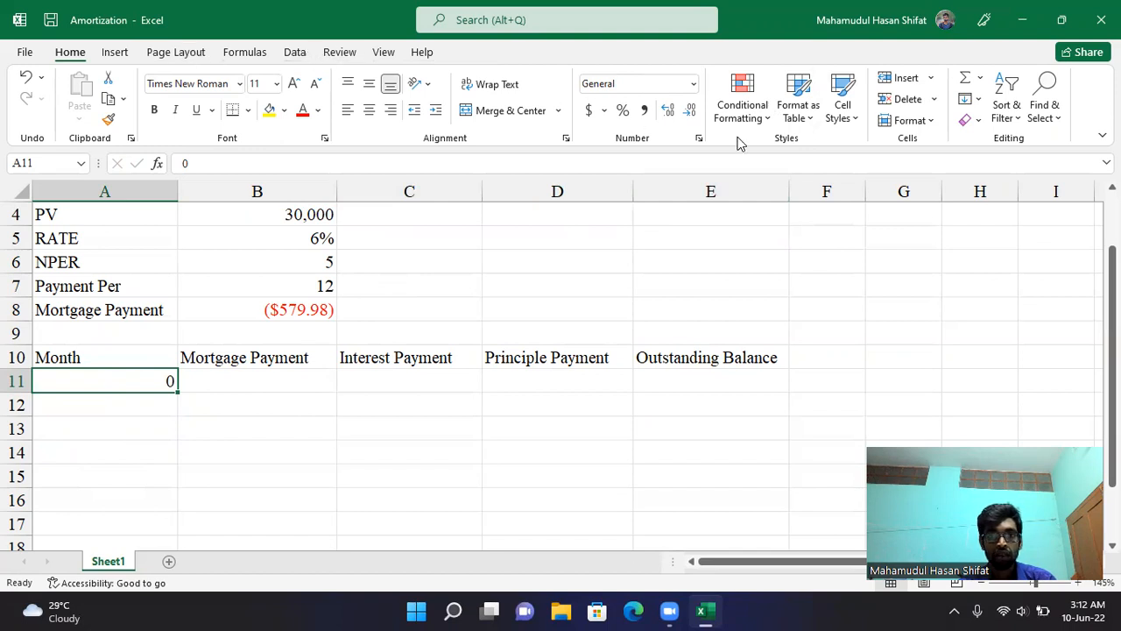
left_click(967, 98)
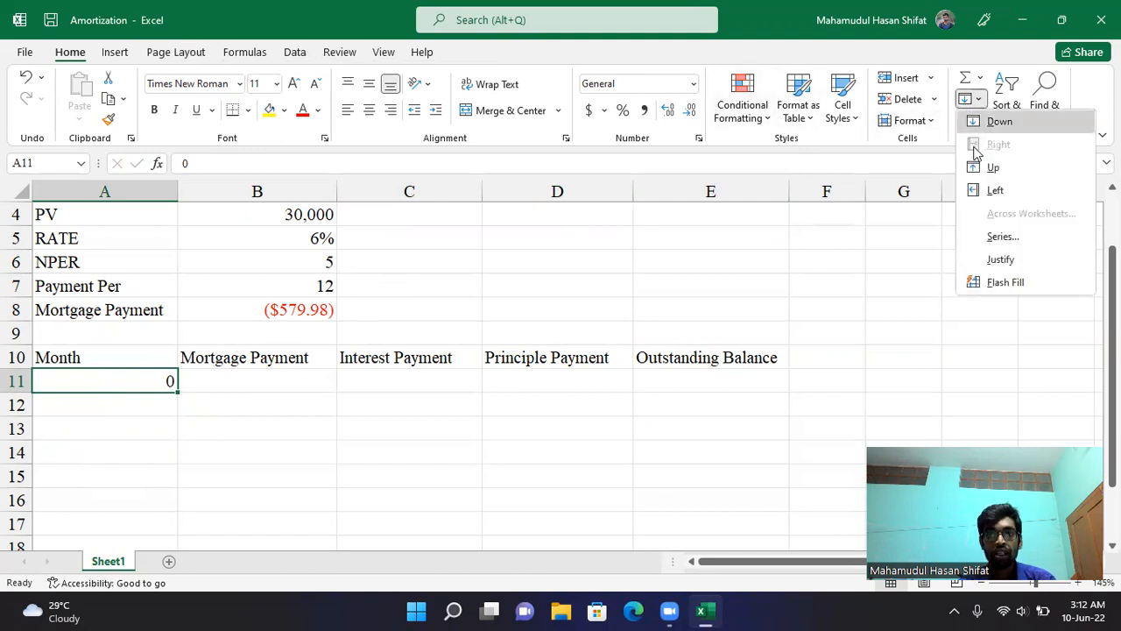
left_click(992, 238)
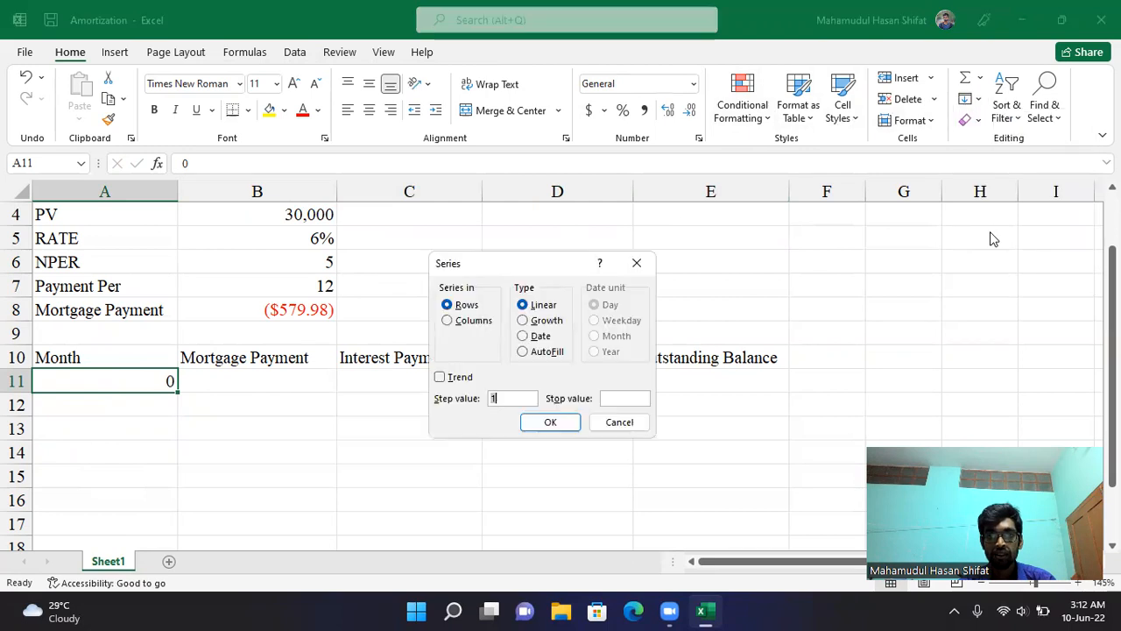
left_click(452, 322)
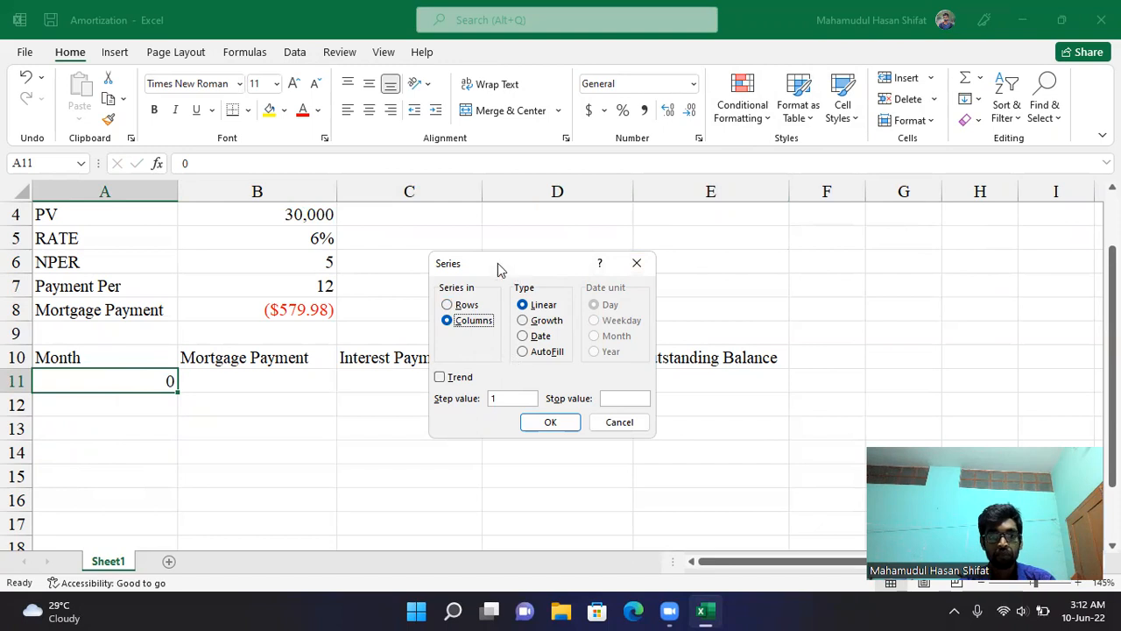
left_click_drag(498, 265, 429, 234)
left_click(445, 366)
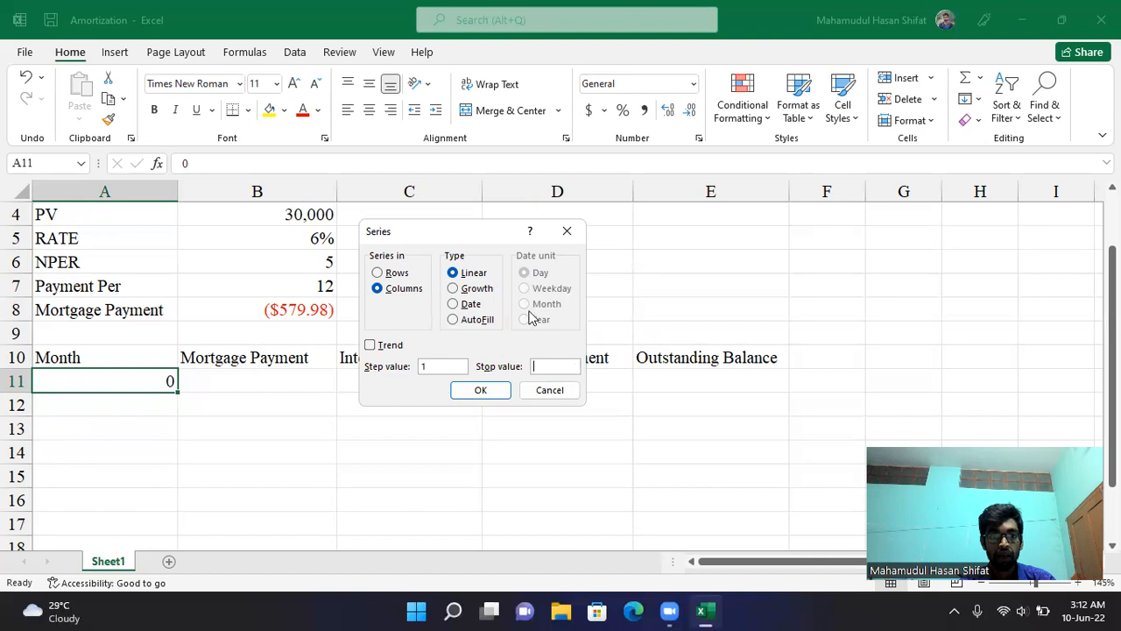
left_click_drag(482, 236, 275, 378)
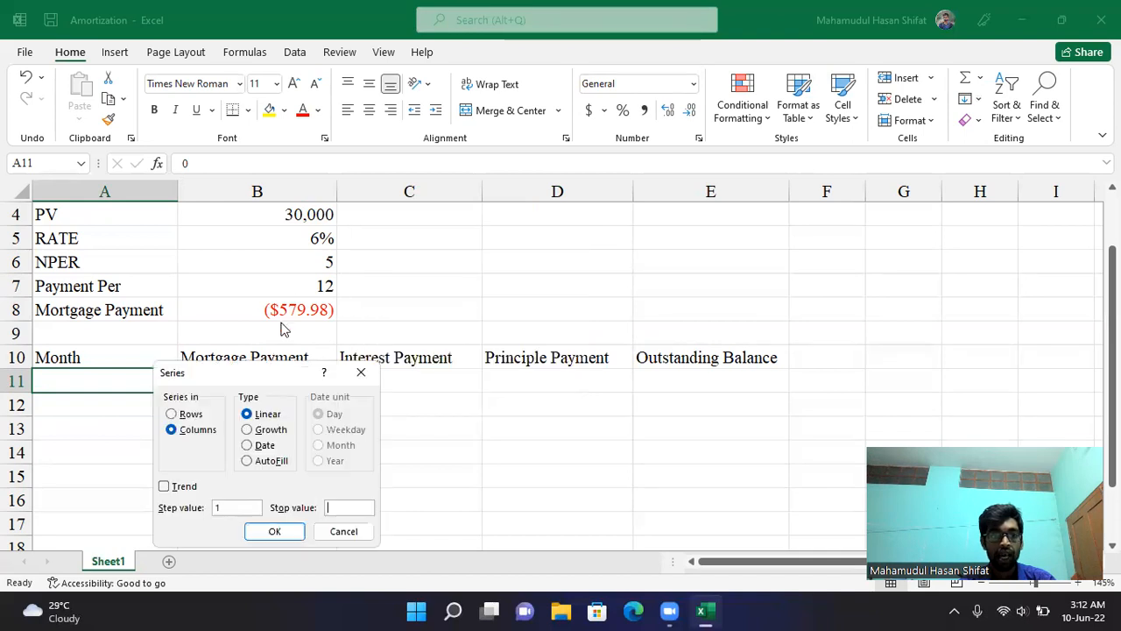
key("Tab")
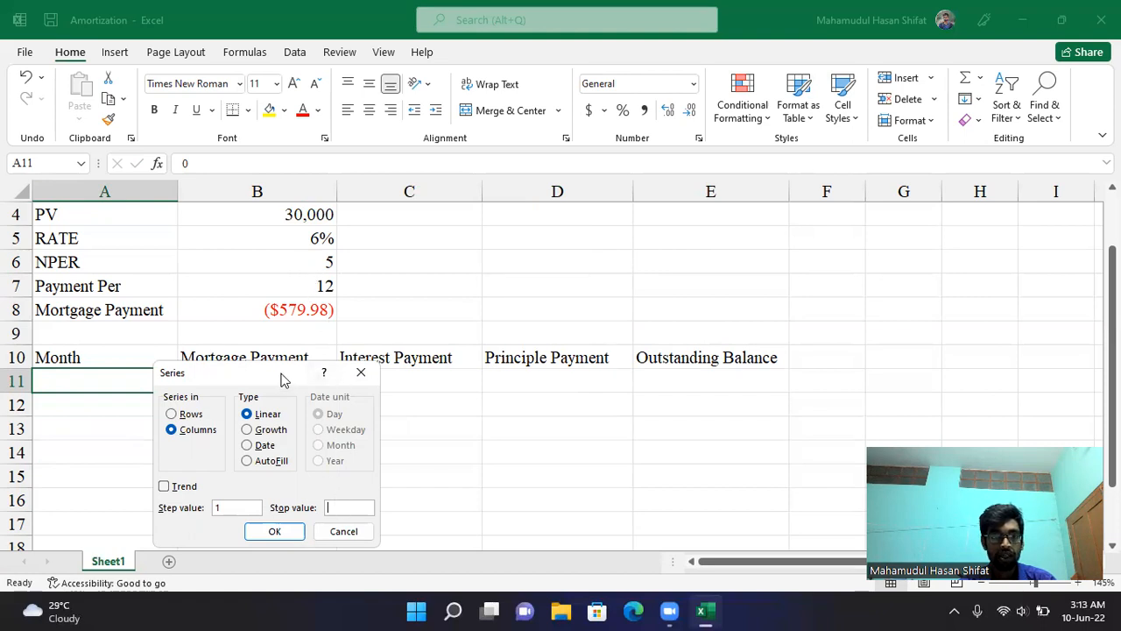
left_click_drag(282, 380, 357, 270)
type("60")
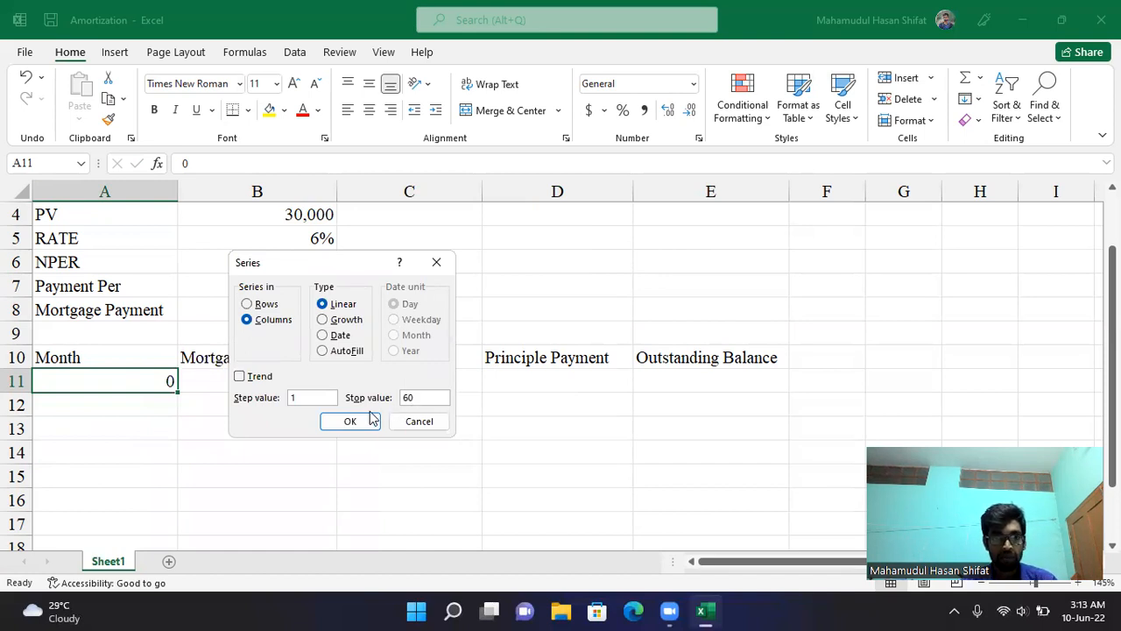
left_click(359, 421)
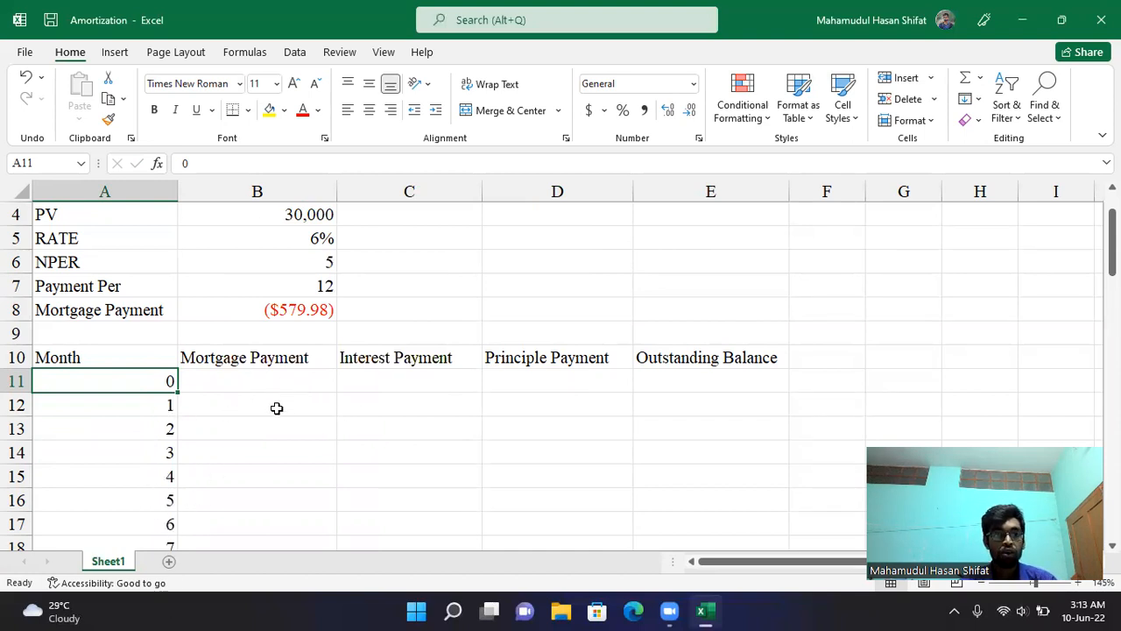
Link the month 0 Outstanding Balance in cell E11 to the PV with the formula =B4
left_click(686, 381)
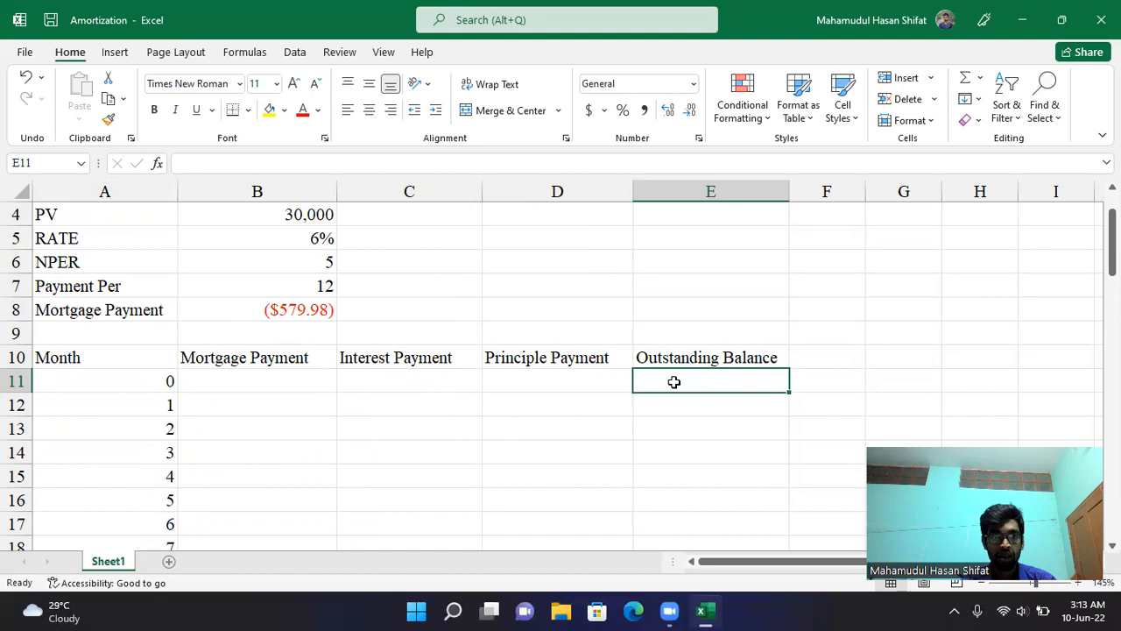
scroll(675, 381, "up", 1)
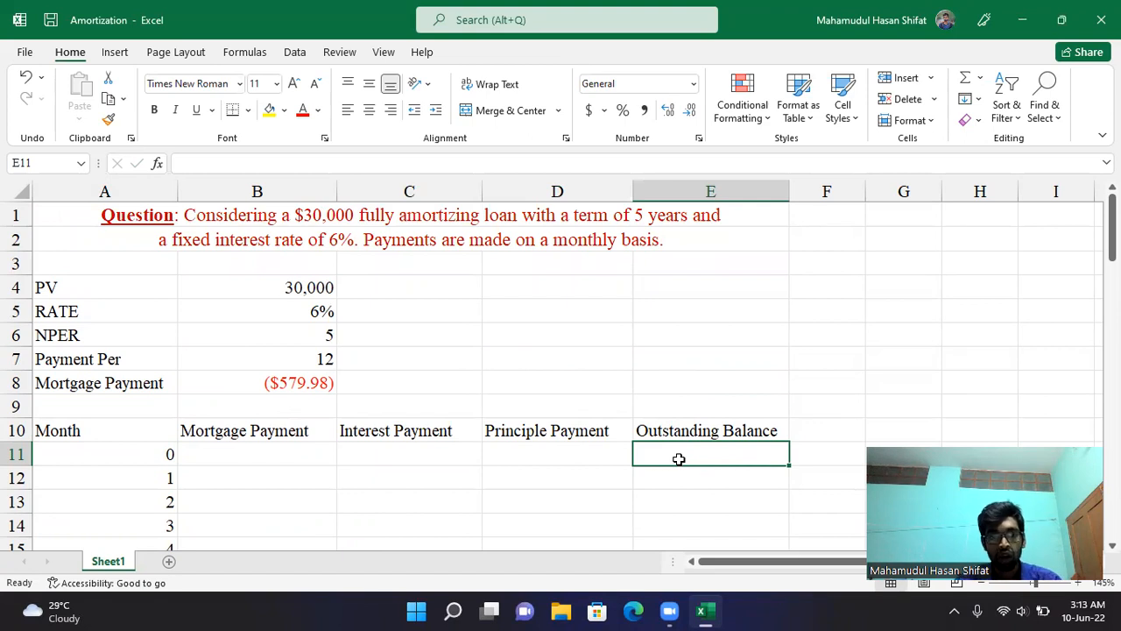
type("=")
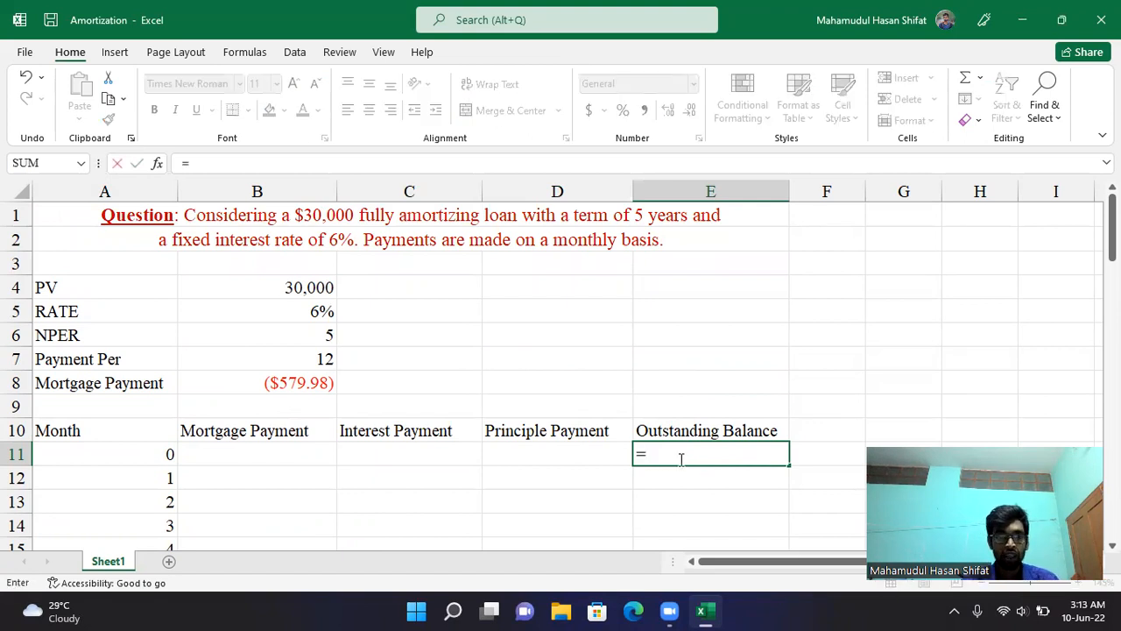
left_click(273, 288)
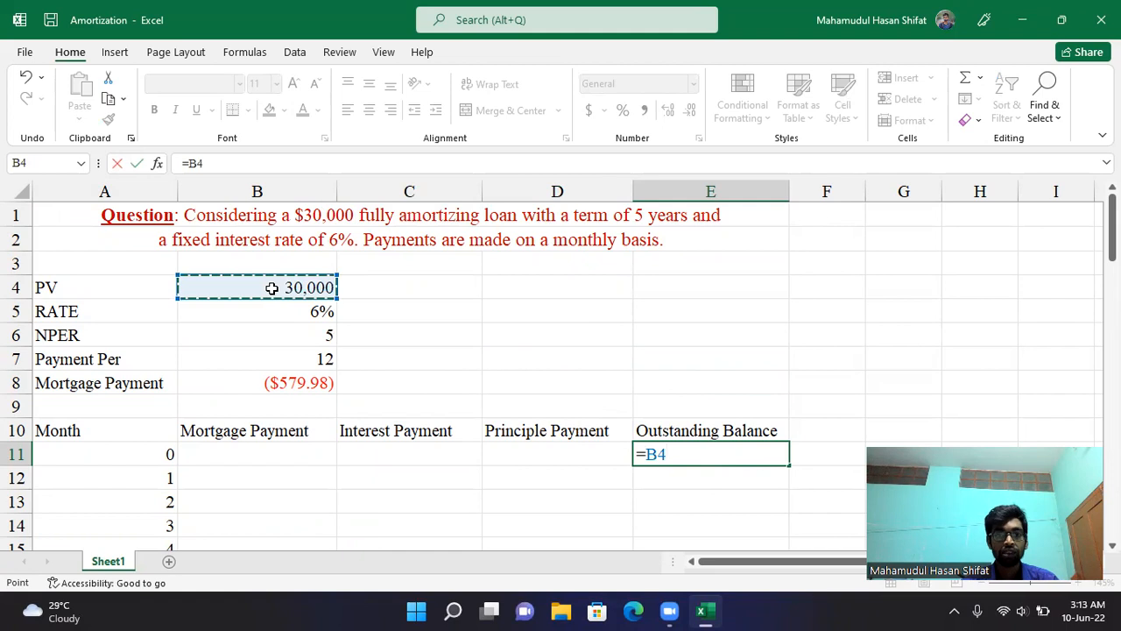
key("Return")
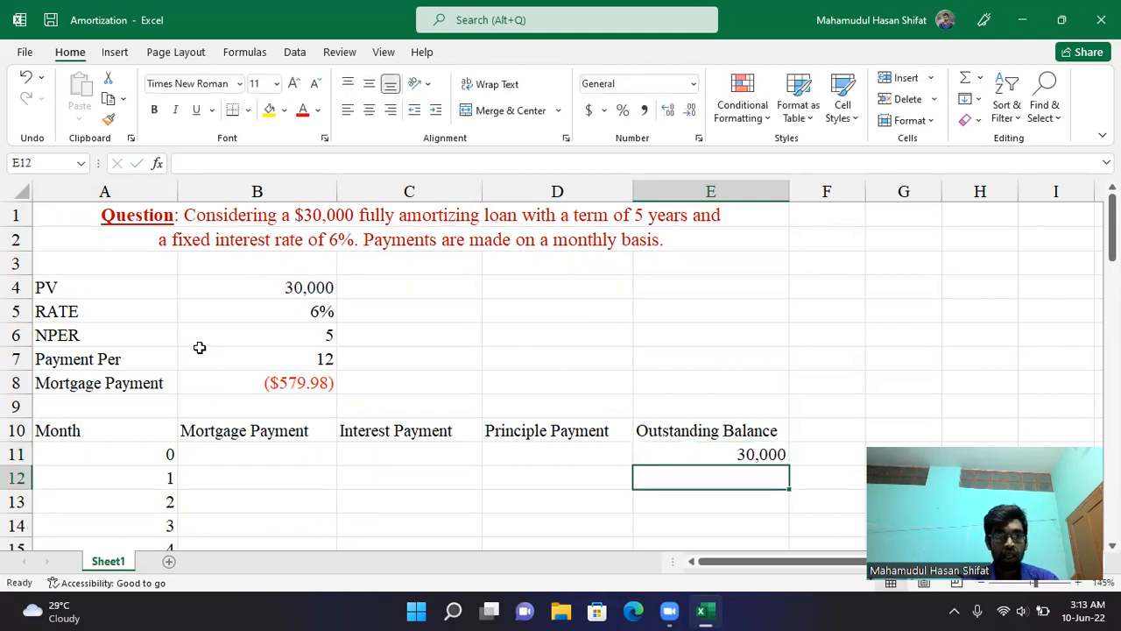
Enter the month 1 Mortgage Payment in cell B12 as the absolute reference =$B$8
left_click(231, 478)
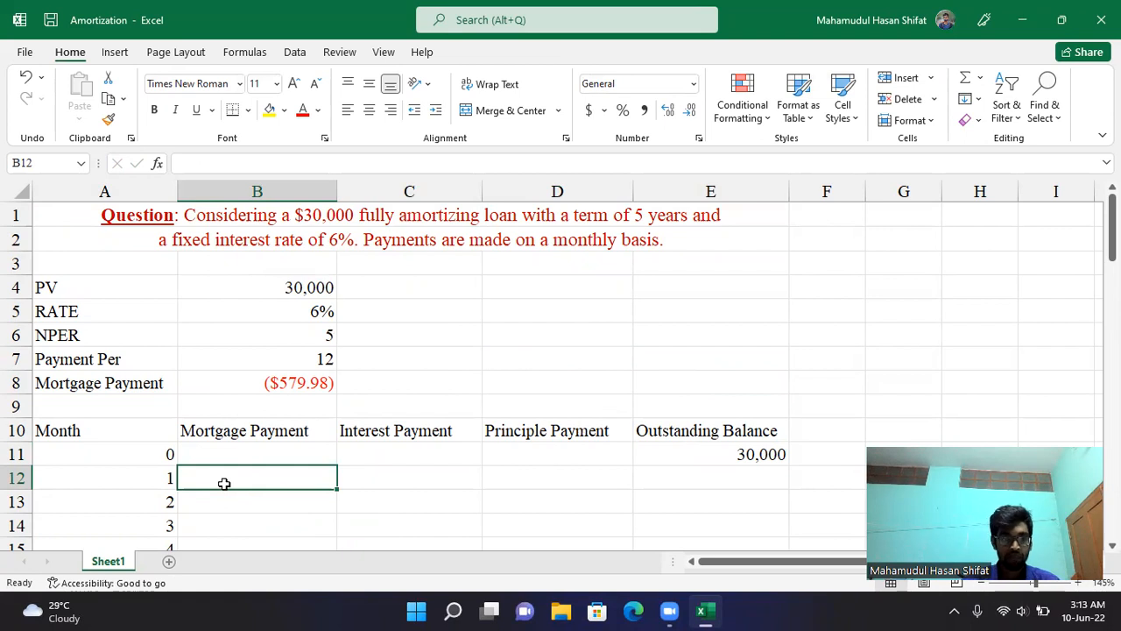
type("=")
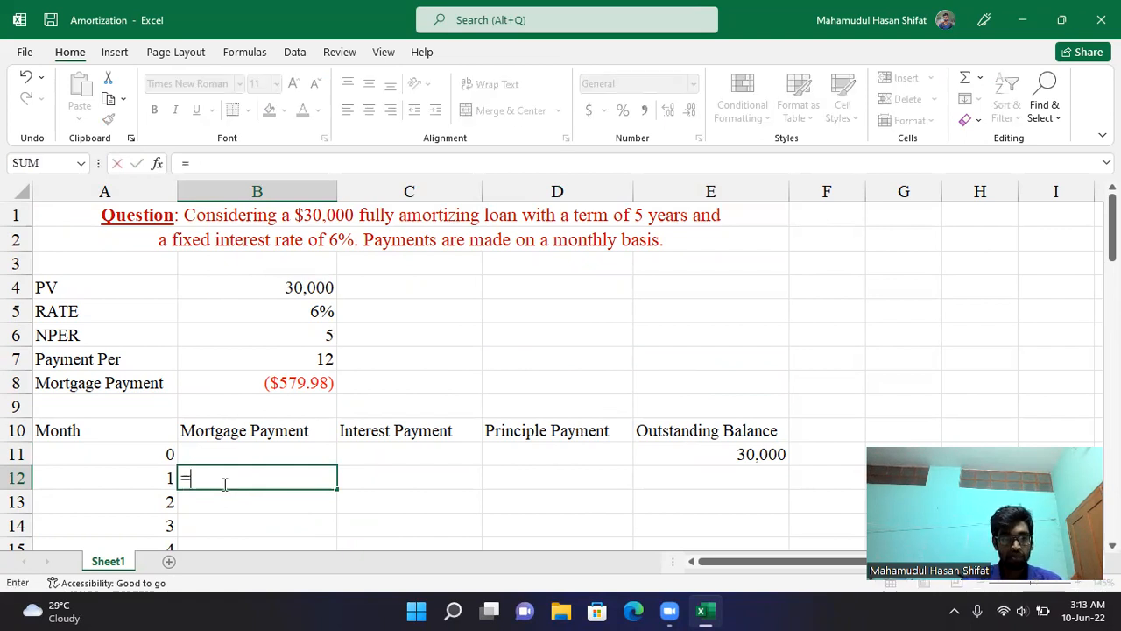
left_click(284, 386)
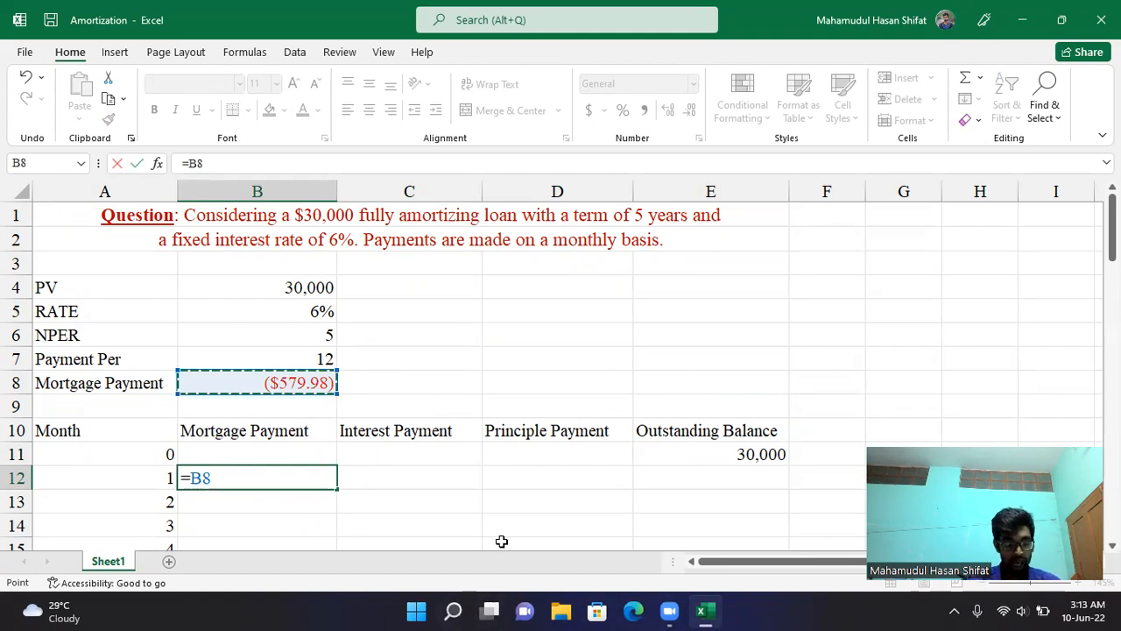
key("F4")
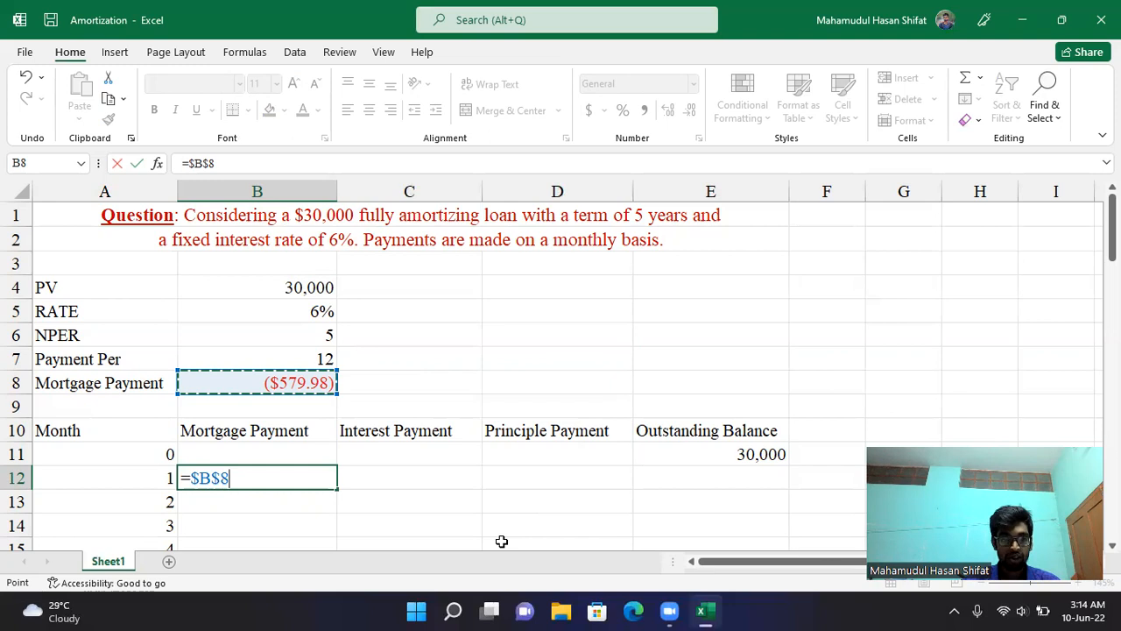
key("Return")
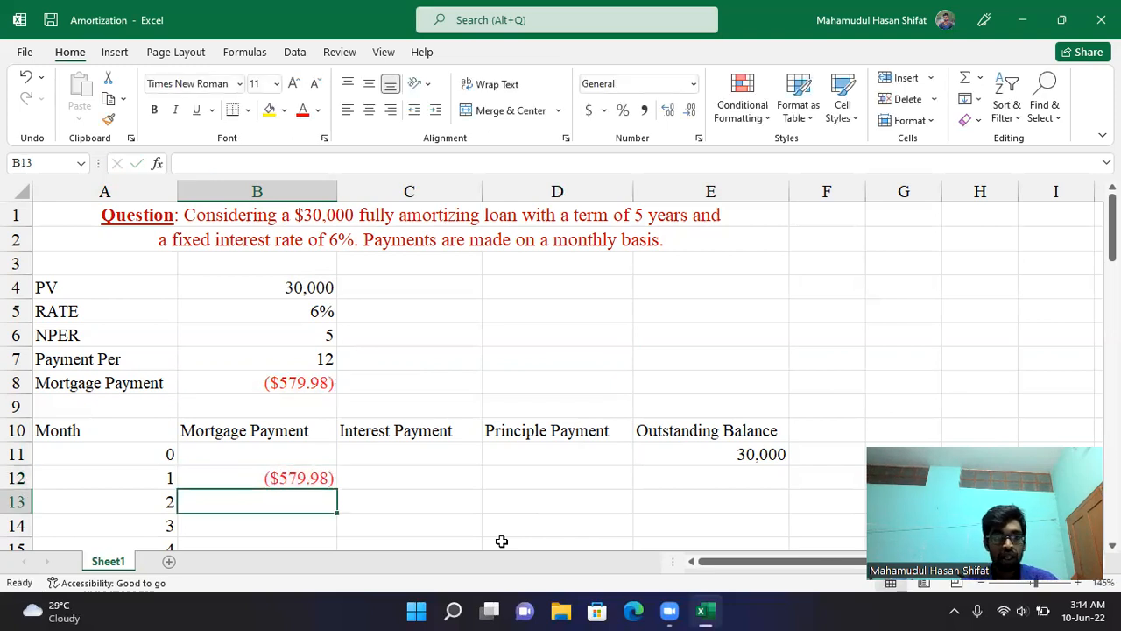
Copy the B12 formula down the Mortgage Payment column through month 60 and check its absolute reference
left_click(266, 478)
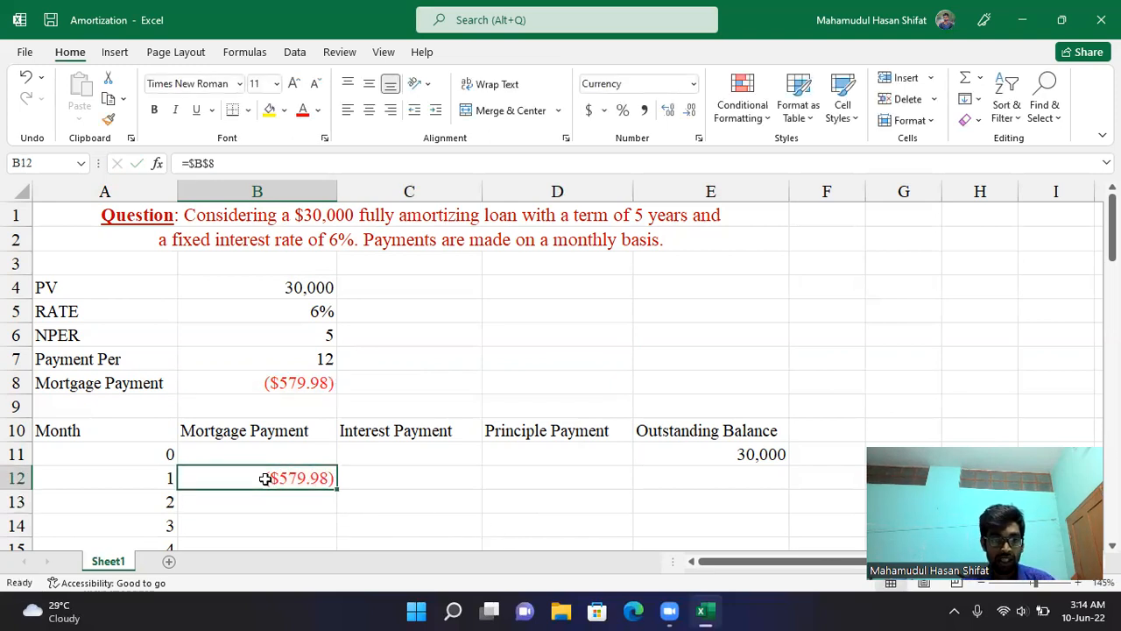
double_click(337, 489)
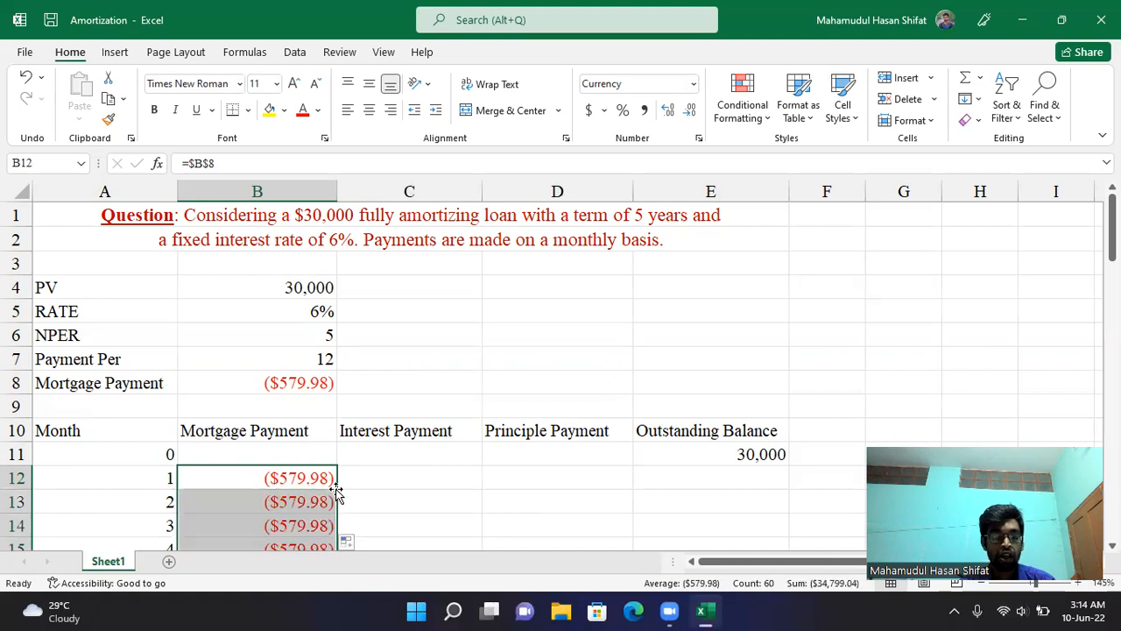
scroll(332, 493, "down", 5)
scroll(333, 493, "up", 5)
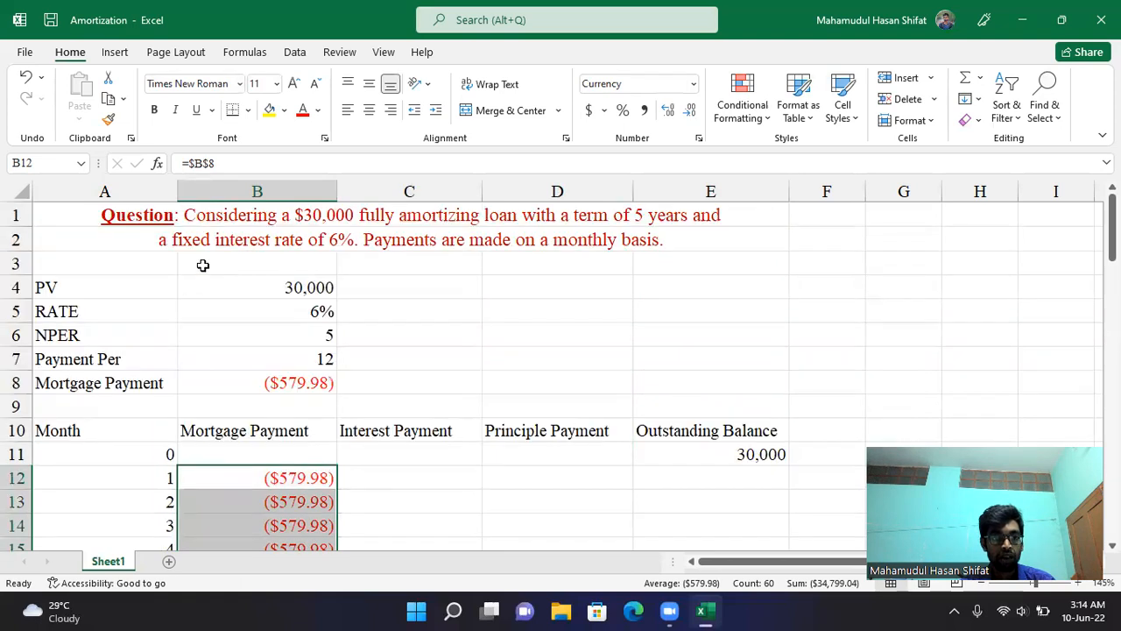
left_click(214, 163)
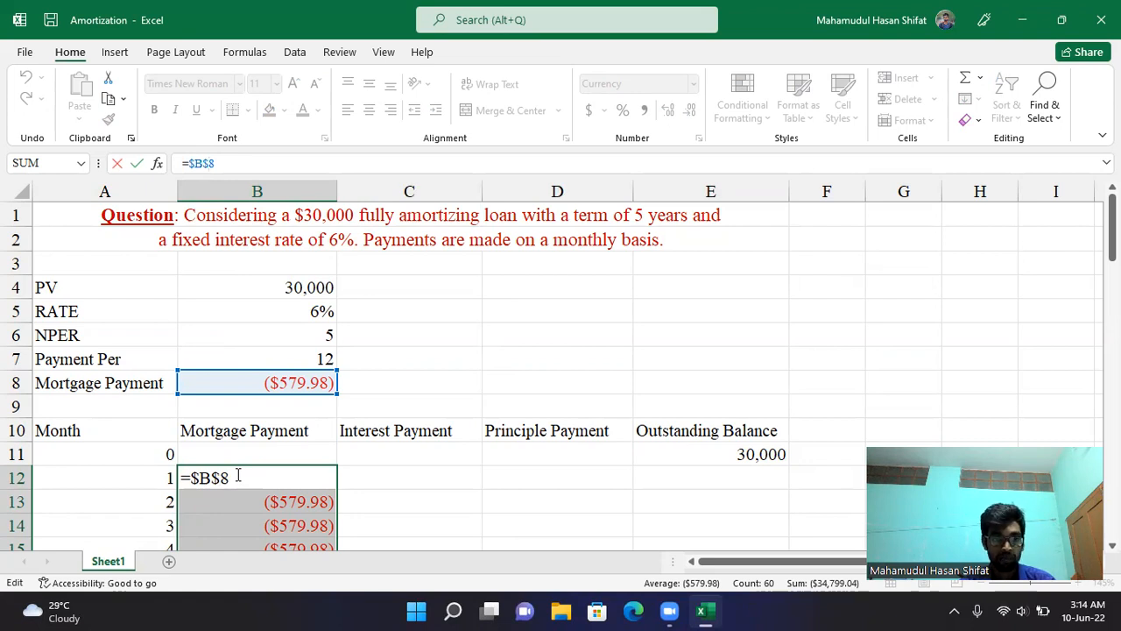
key("Return")
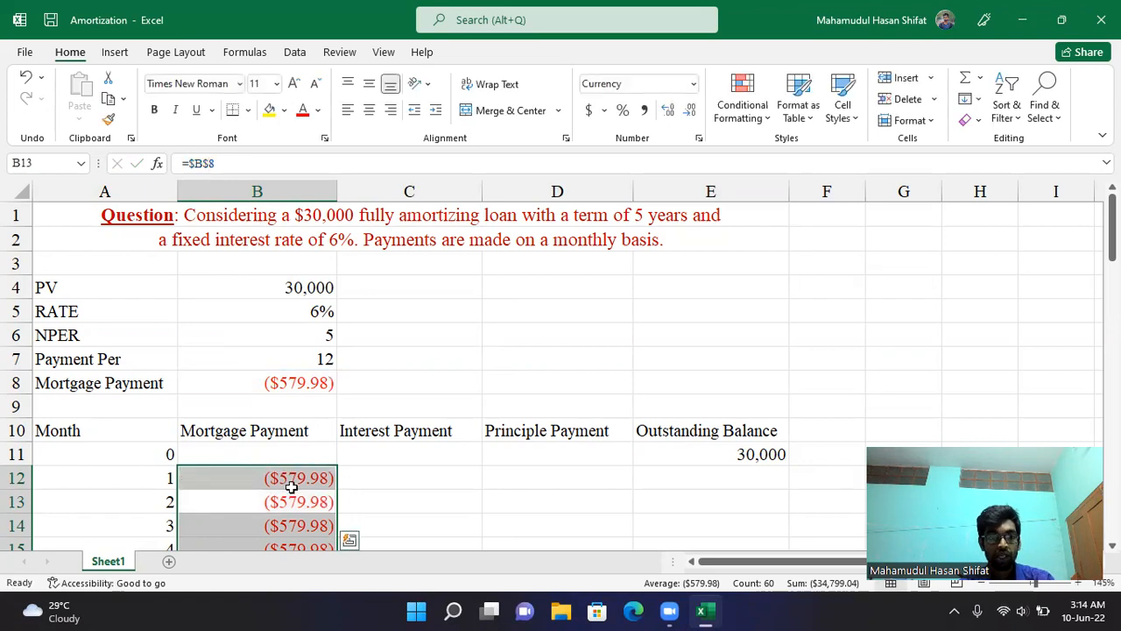
Begin the month 1 Interest Payment formula in cell C12 with IPMT, using B5/B7 as the rate and A12 as the period
left_click(378, 479)
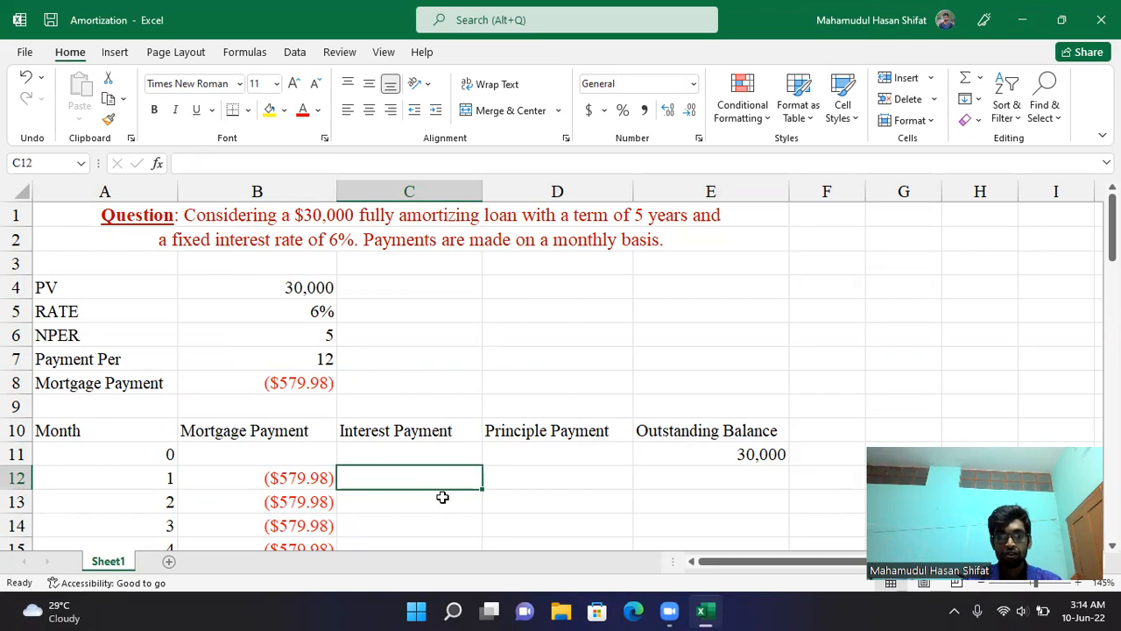
type("=")
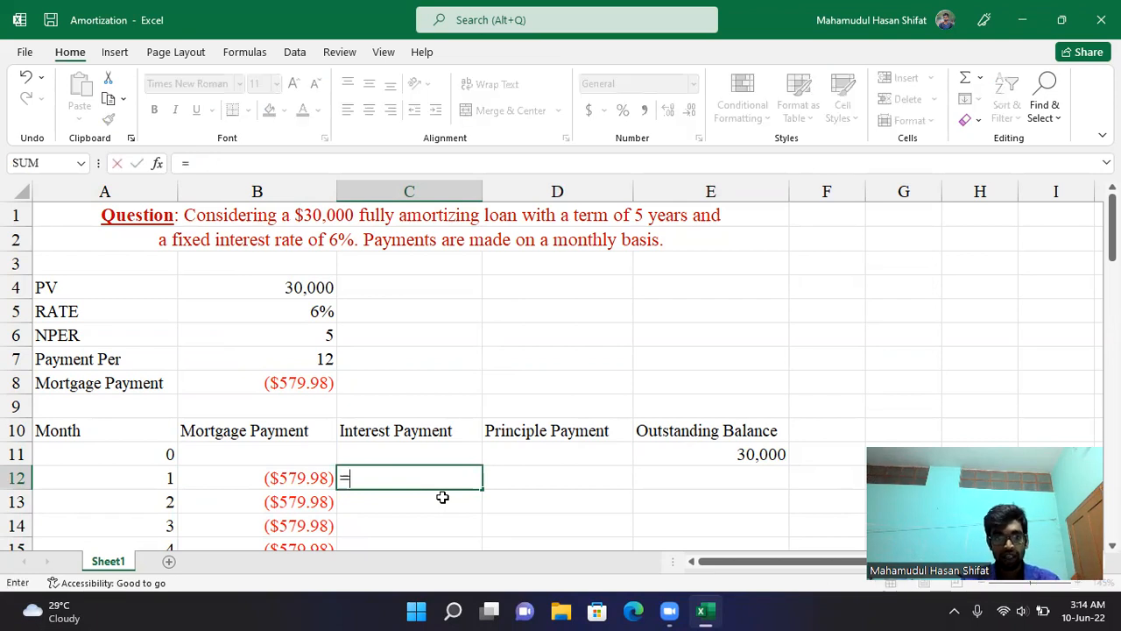
type("ipmt")
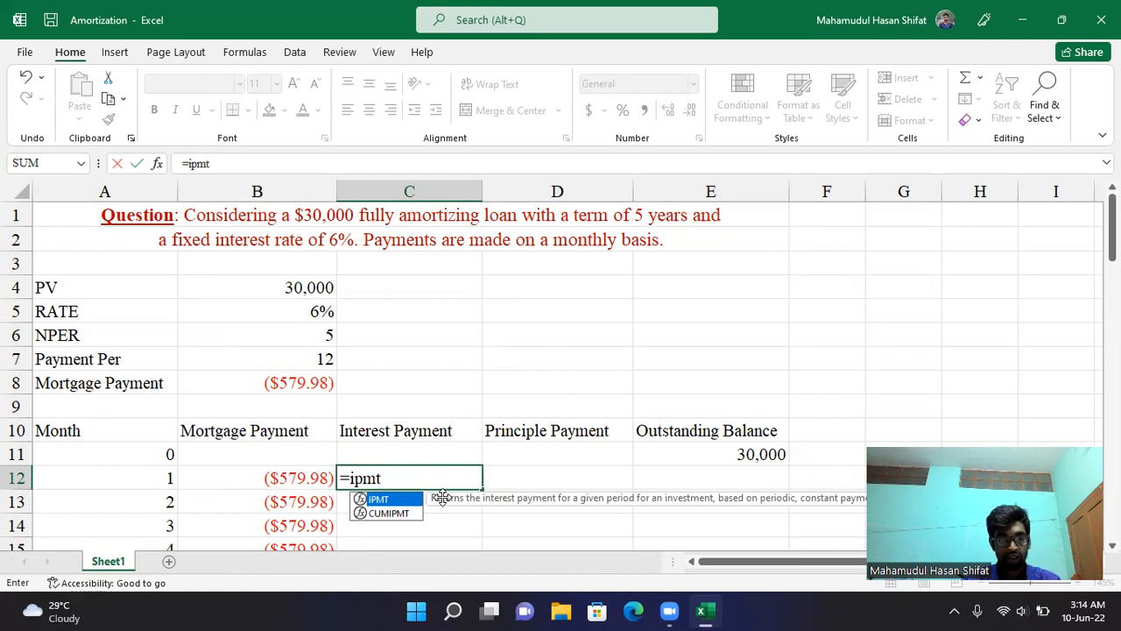
type("(")
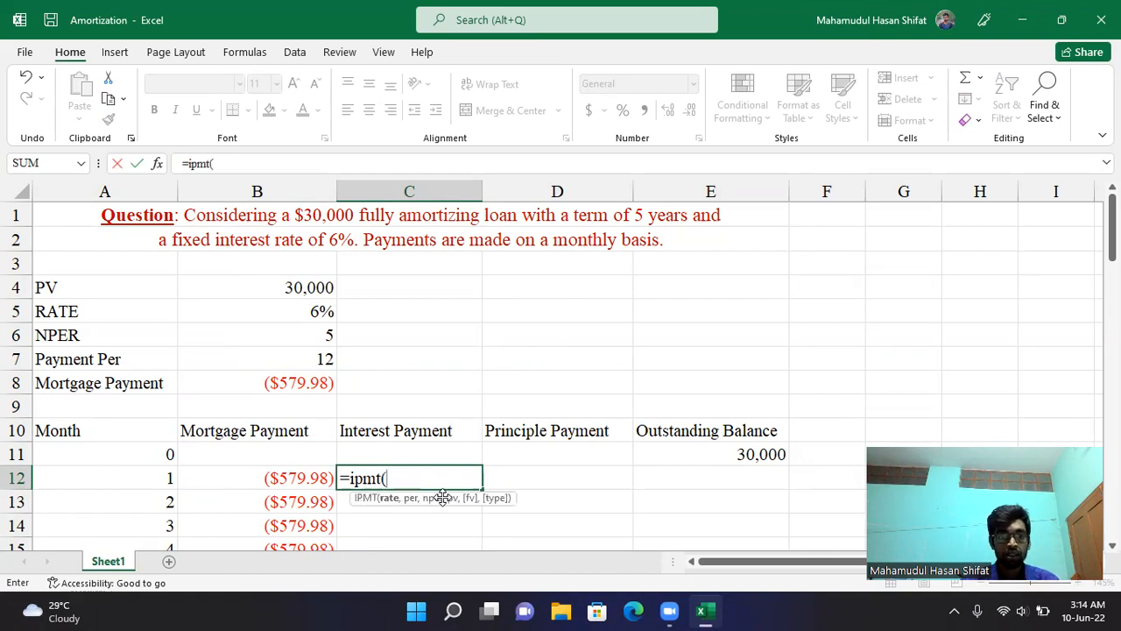
left_click(281, 313)
type("/")
left_click(297, 360)
type(",")
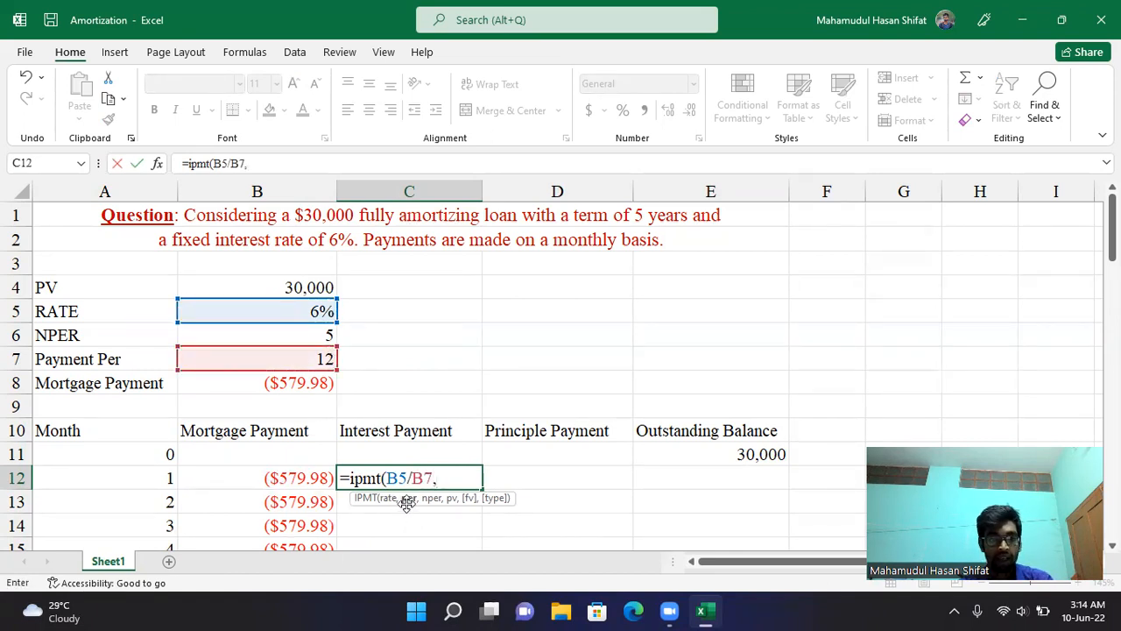
left_click(145, 478)
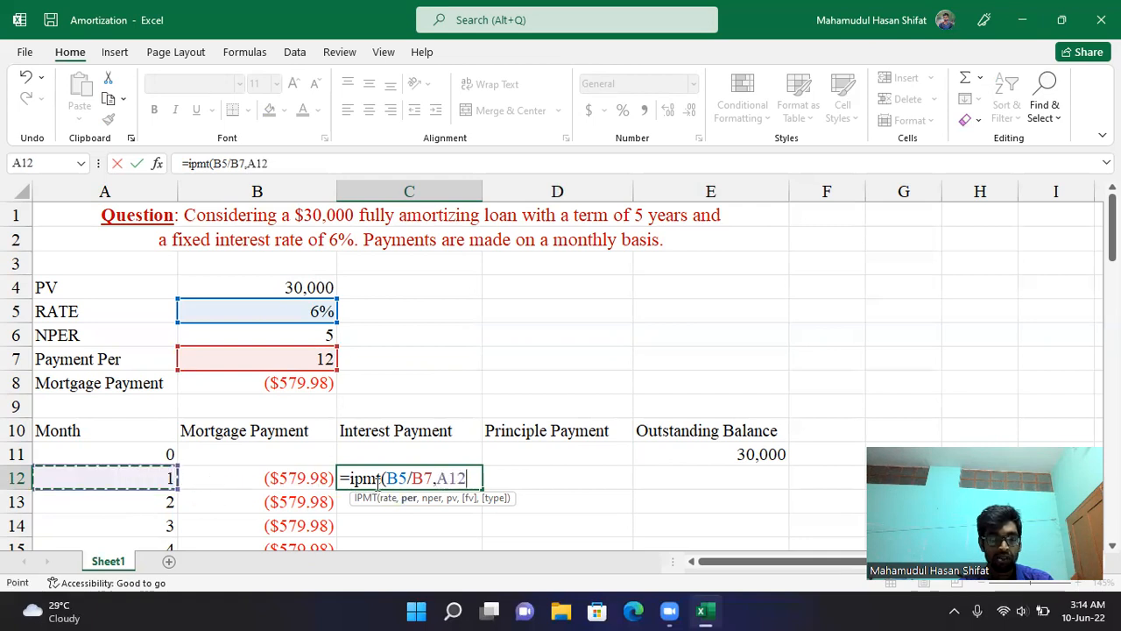
type(",")
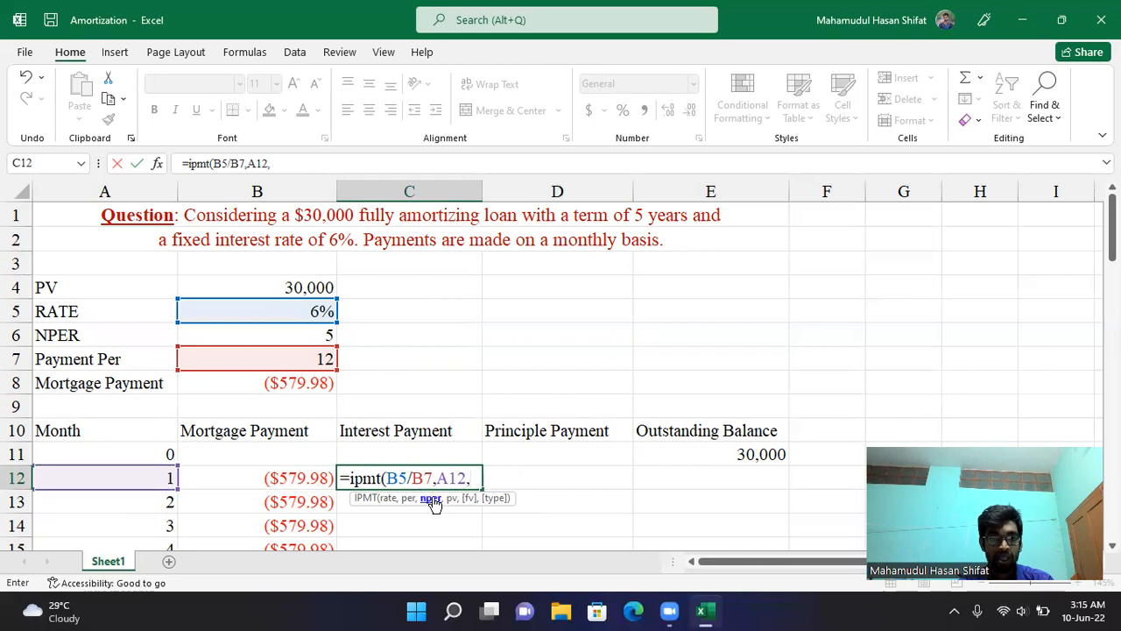
Complete the IPMT formula in C12 with B6*B7 as nper, B4 as pv, and 0 for both fv and type
left_click(323, 334)
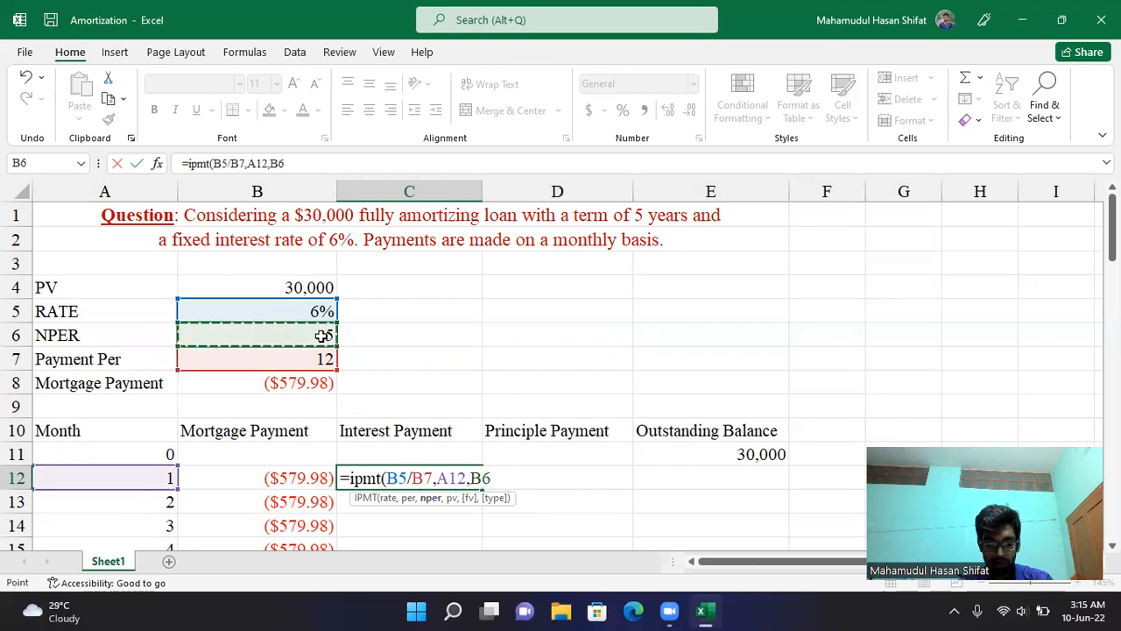
type("*")
left_click(306, 363)
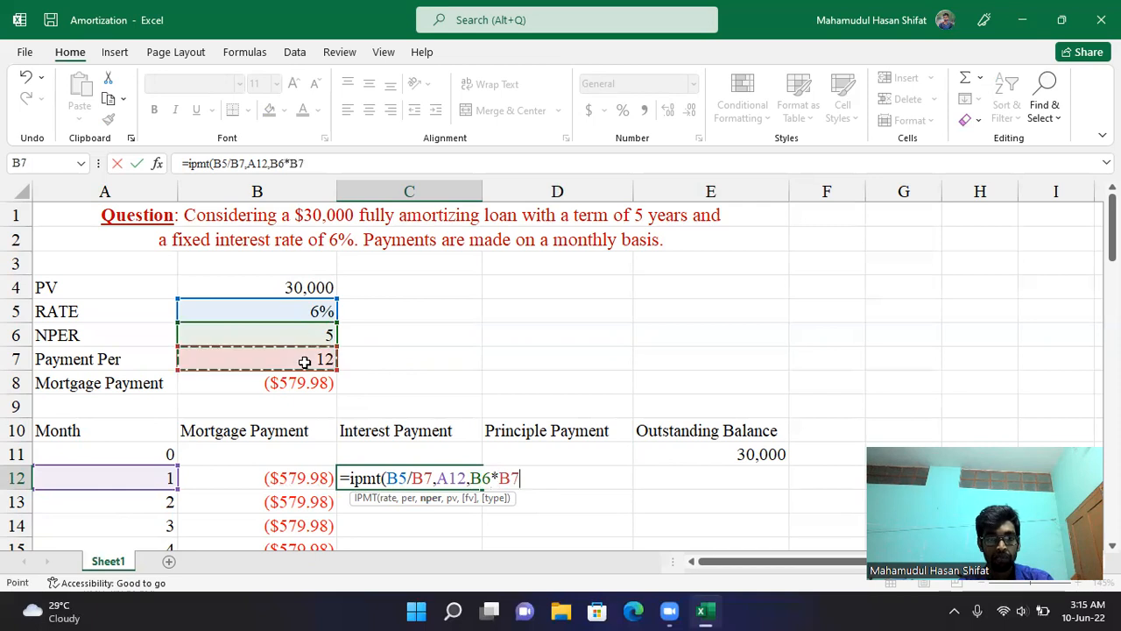
type(",")
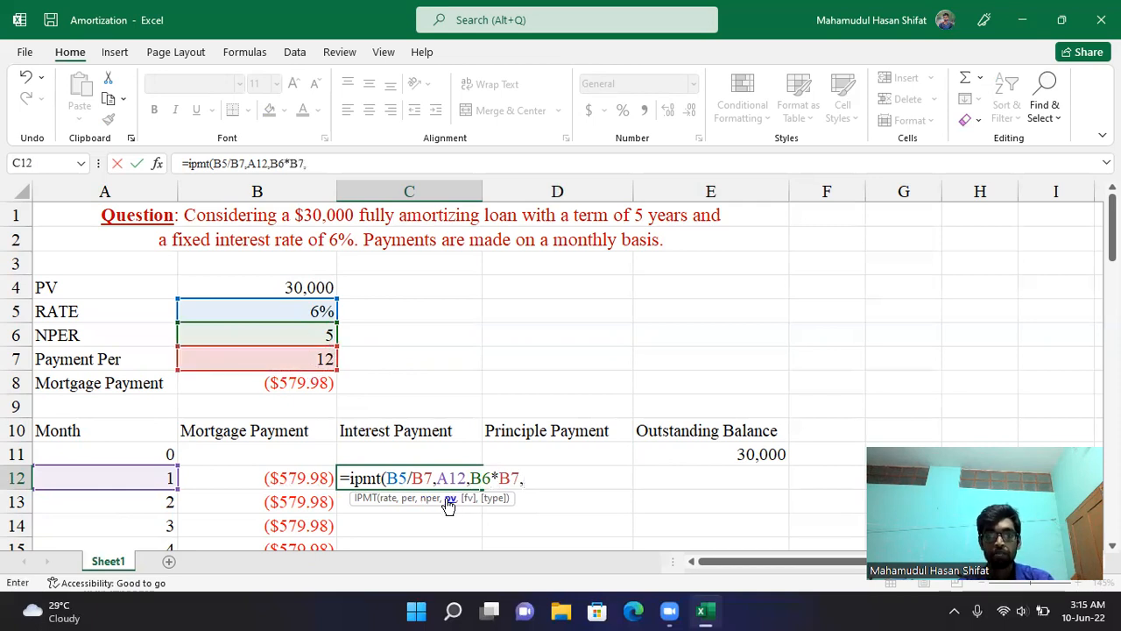
left_click(304, 288)
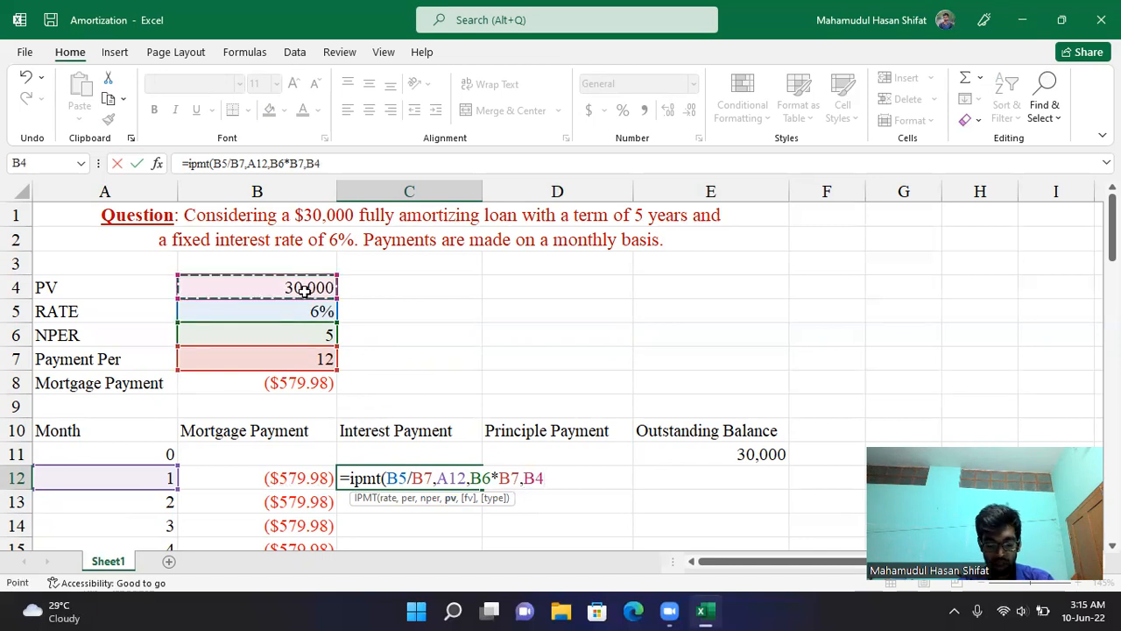
type(",")
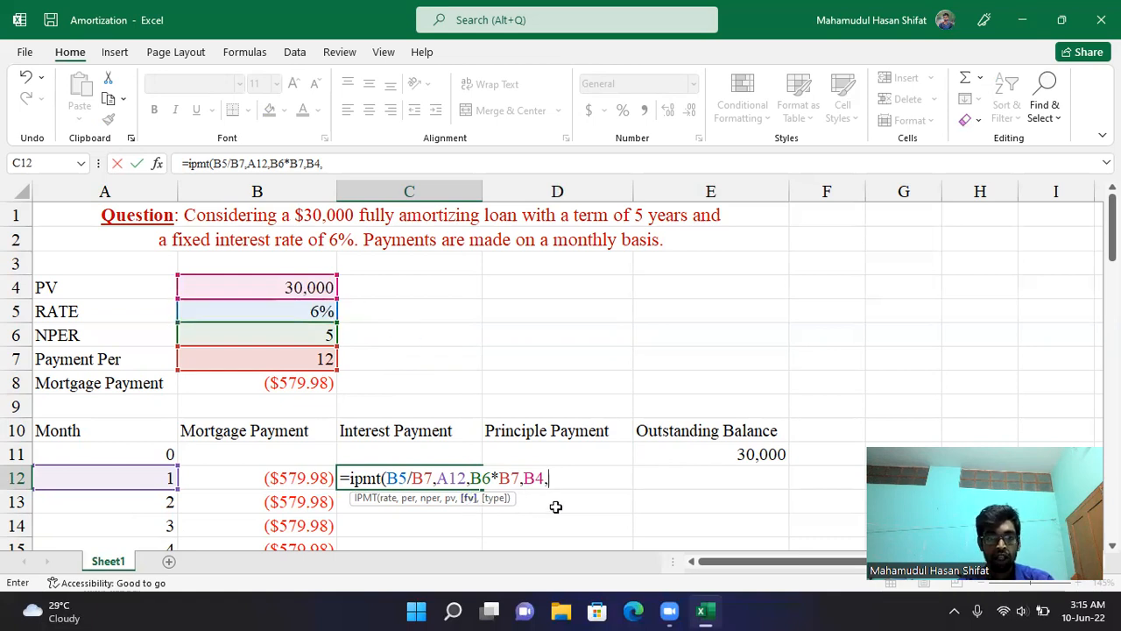
type("0")
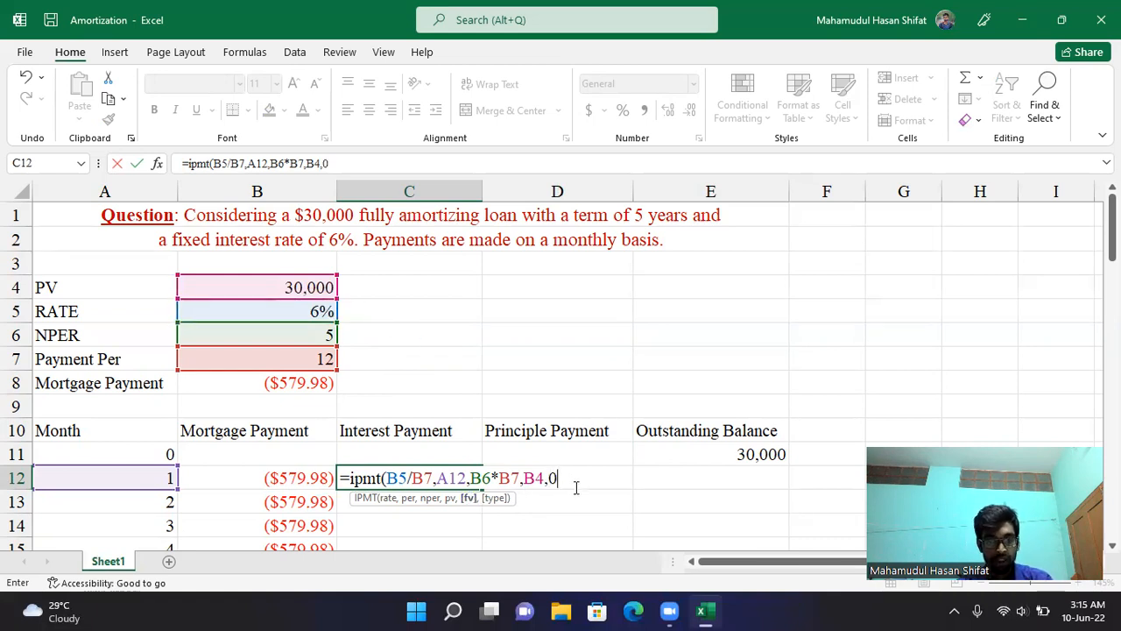
type(",0")
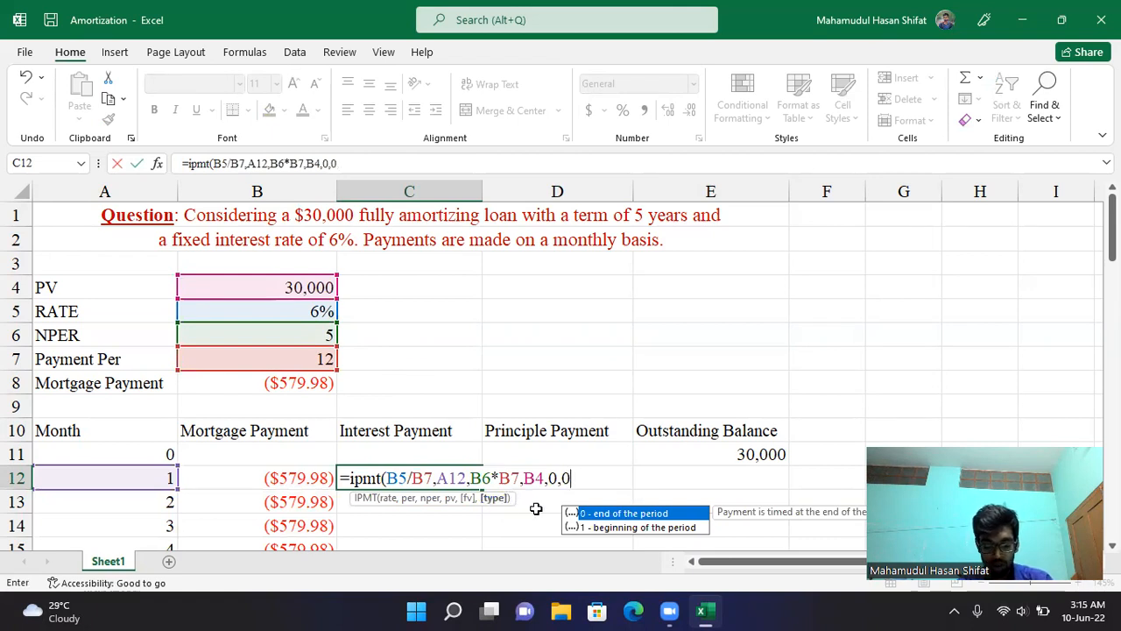
type(")")
key("Return")
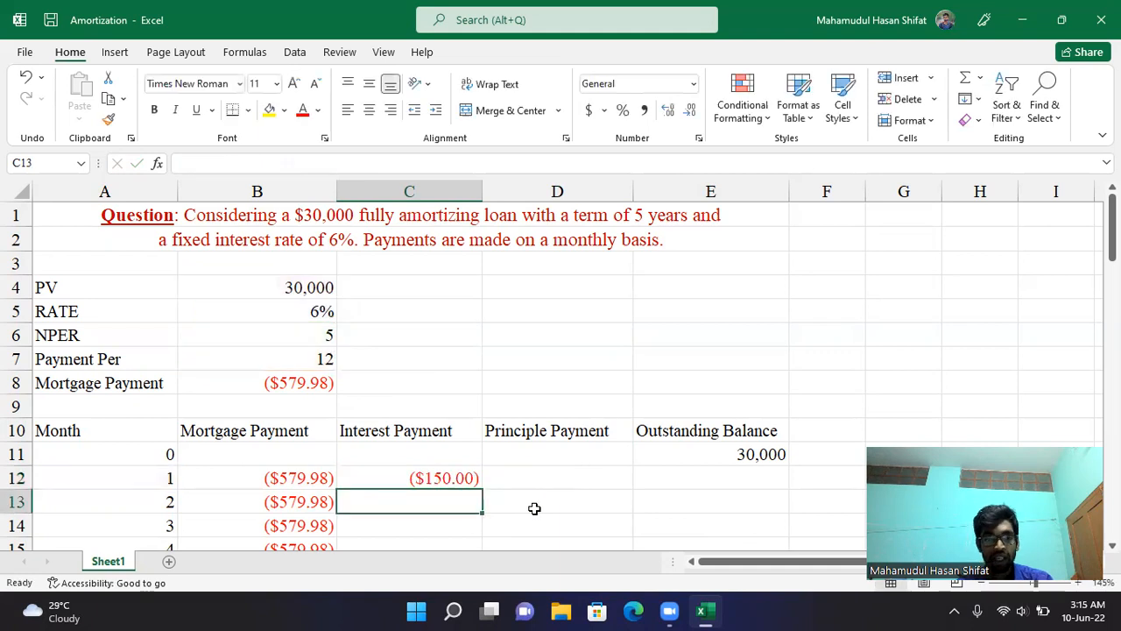
Make the rate references in the C12 IPMT formula absolute as $B$5/$B$7, keeping the A12 period reference relative
left_click(430, 476)
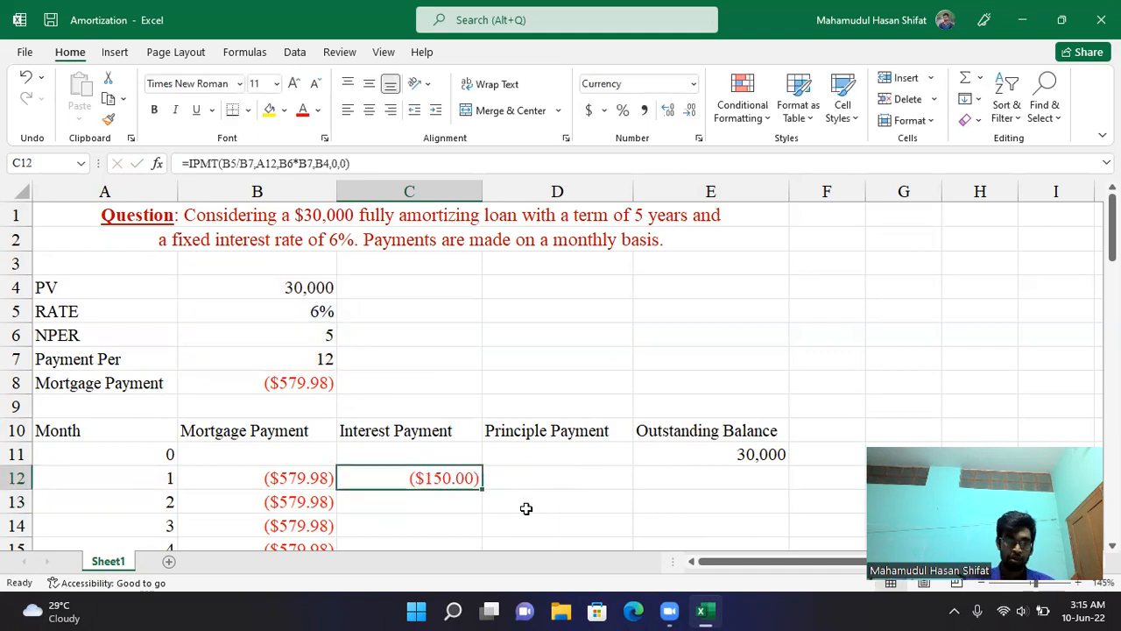
double_click(427, 478)
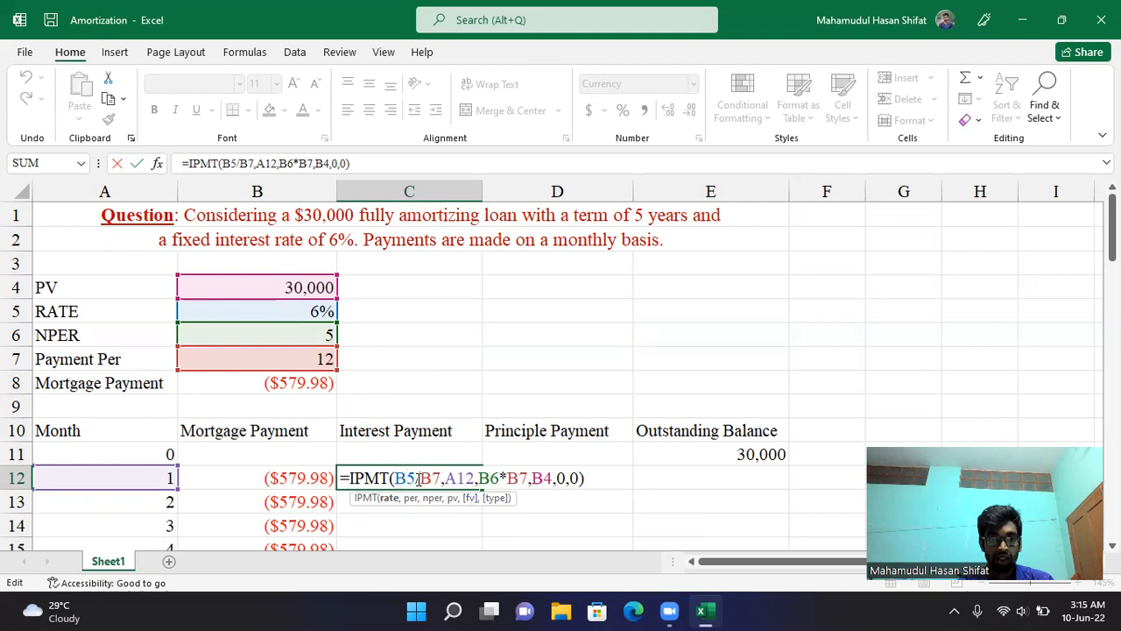
key("F4")
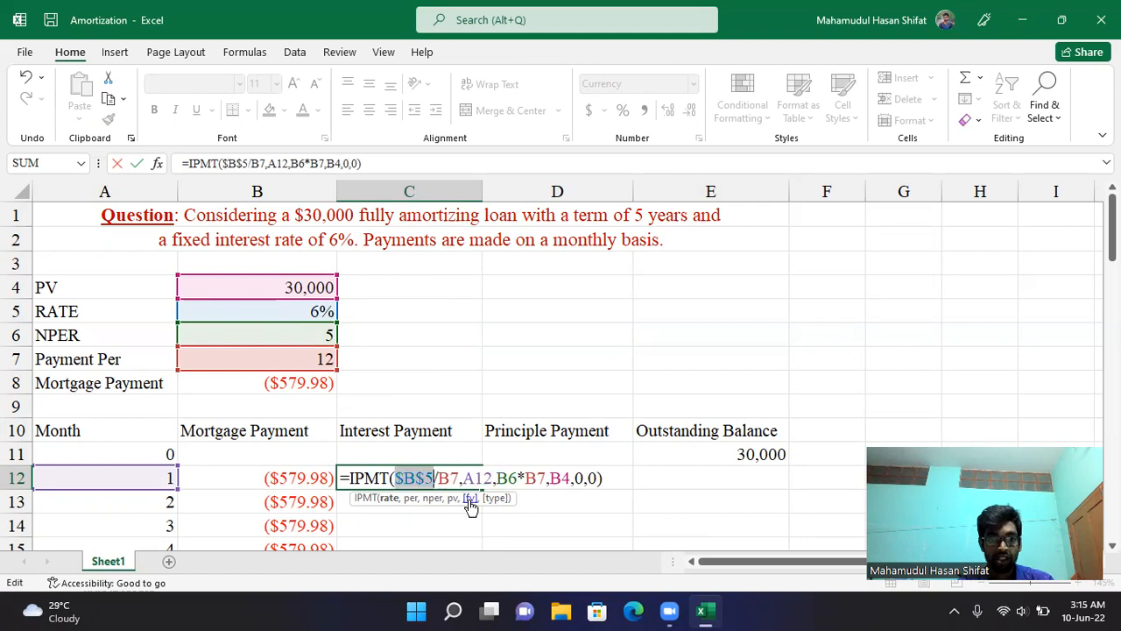
left_click(447, 478)
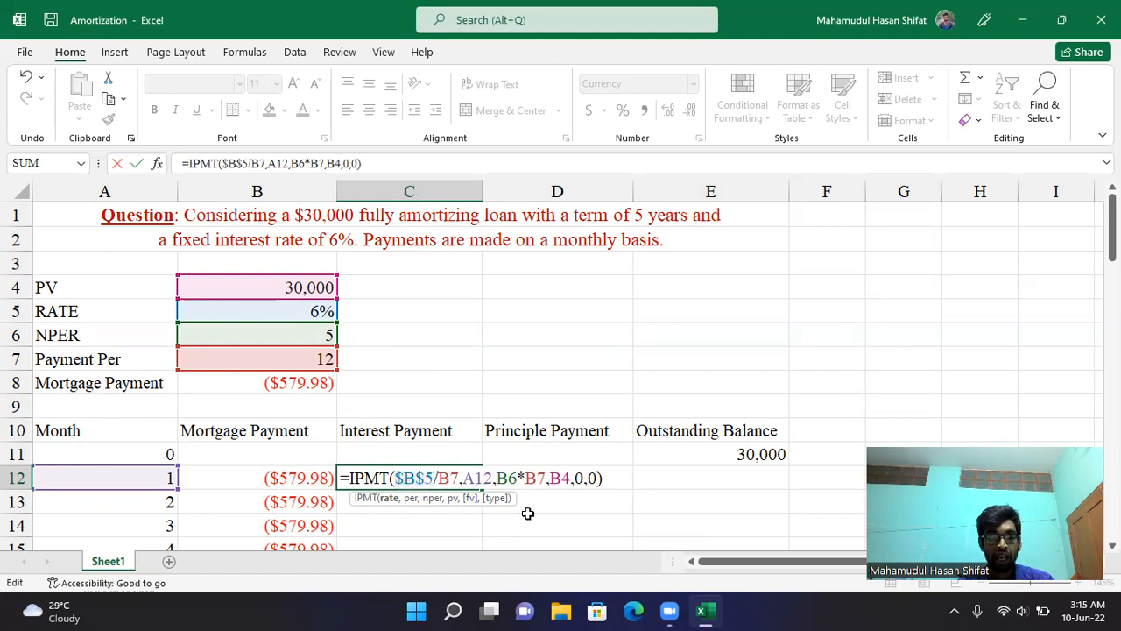
key("F4")
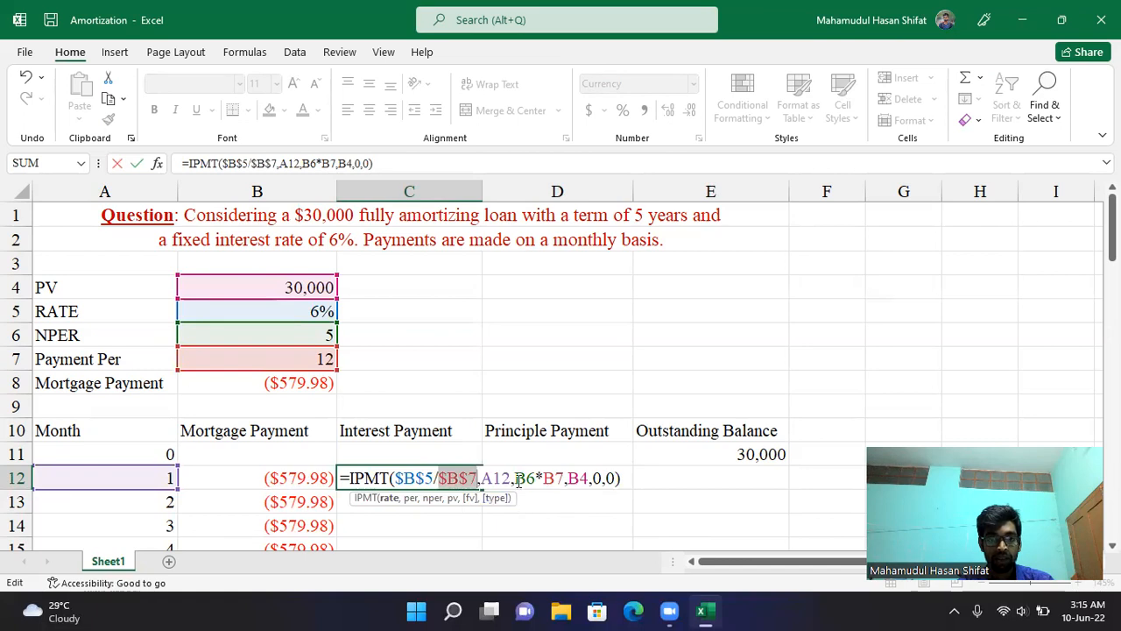
left_click(497, 478)
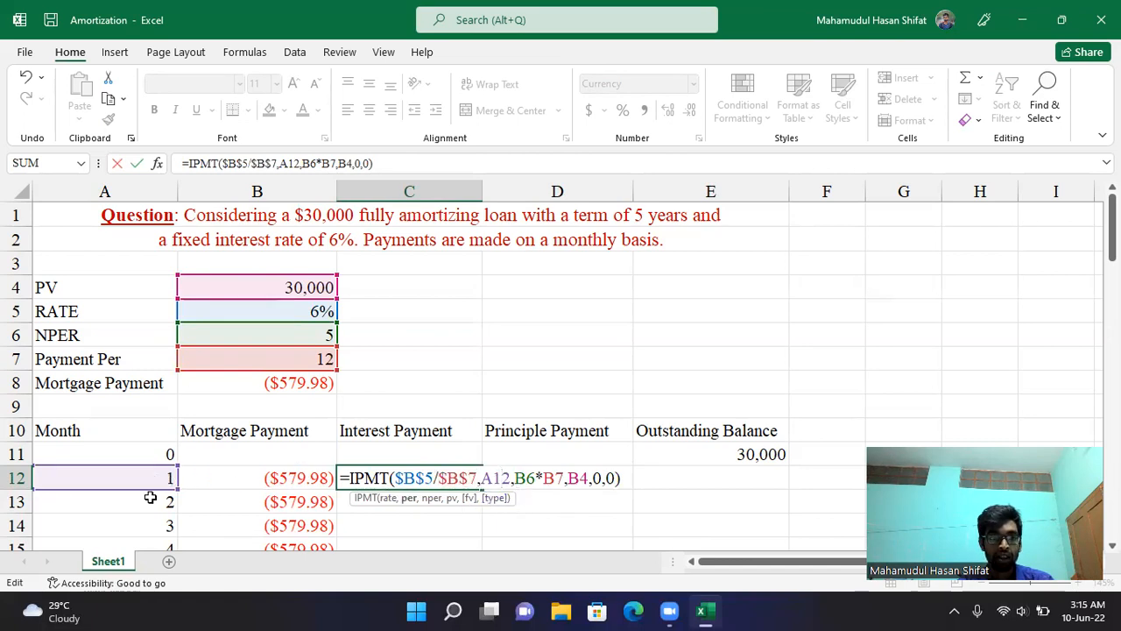
Make the nper and pv references in the C12 IPMT formula absolute as $B$6*$B$7 and $B$4
left_click(524, 478)
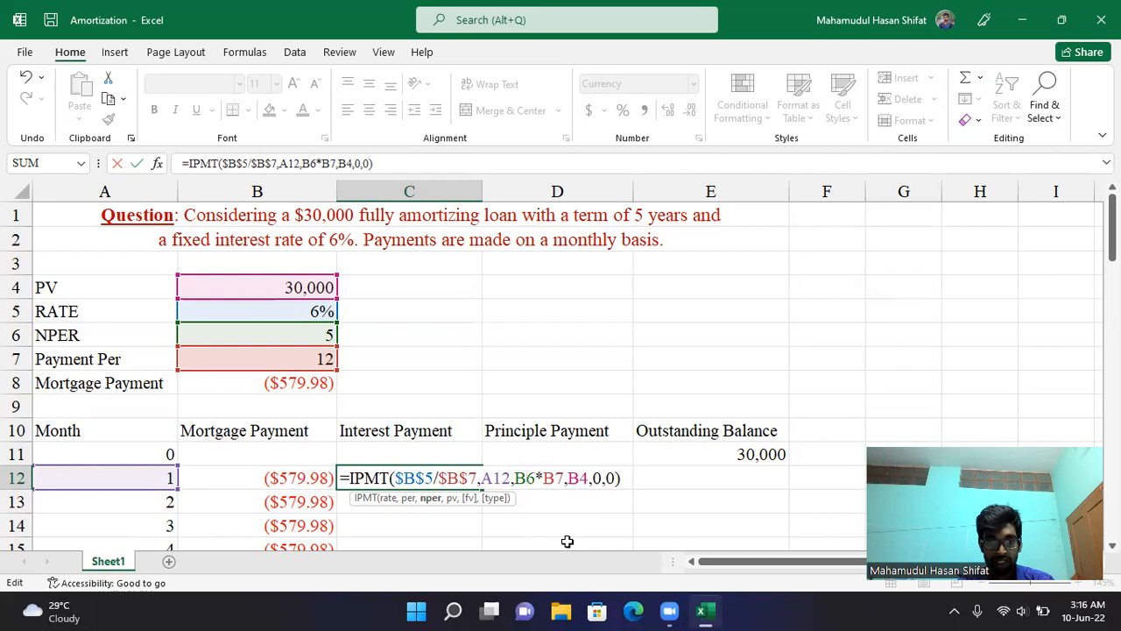
key("F4")
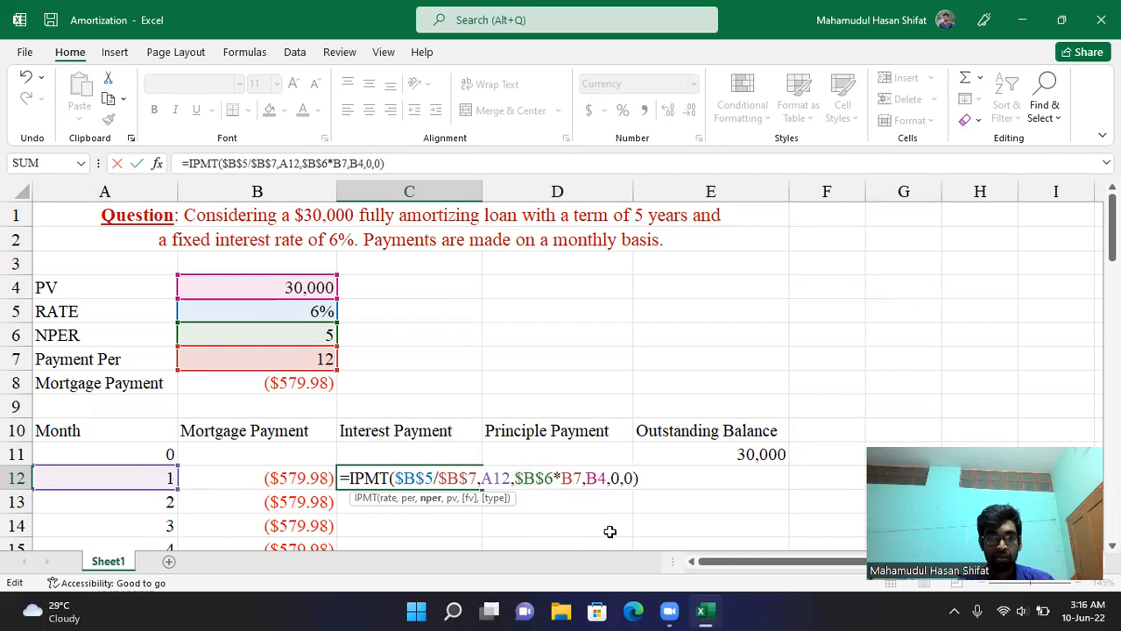
key("Right")
key("Right")
key("F4")
key("Right")
key("Right")
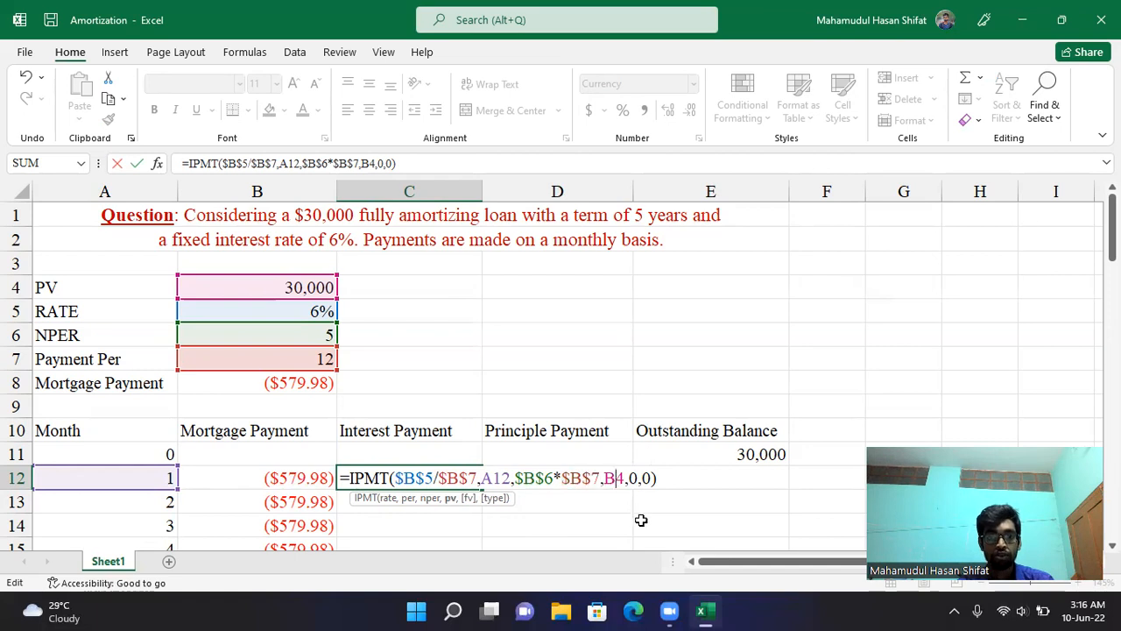
key("F4")
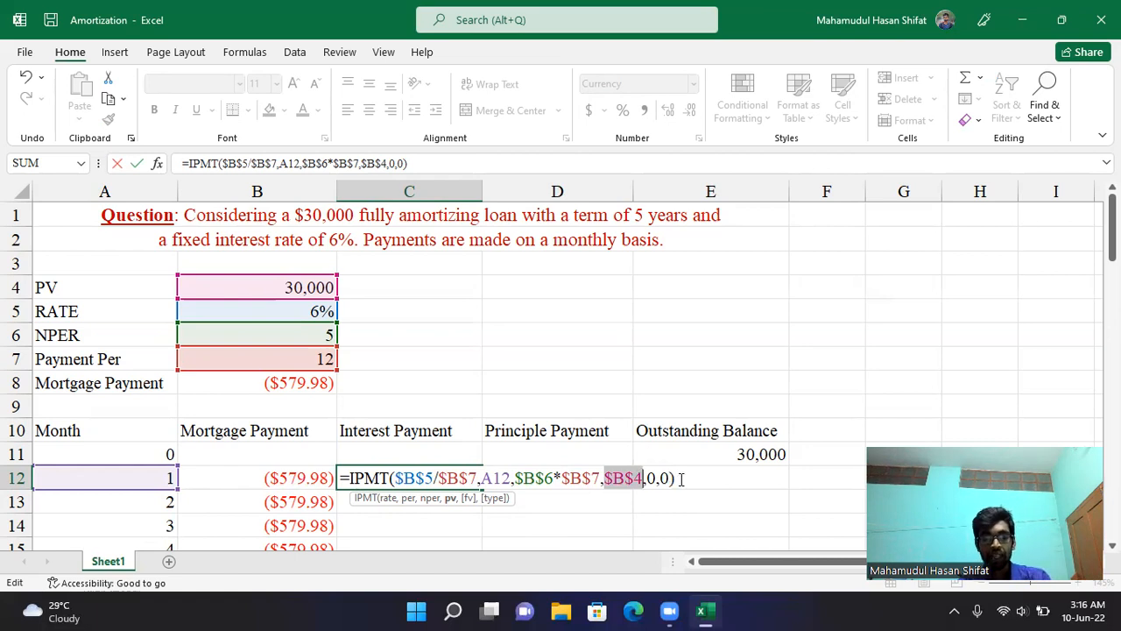
key("Return")
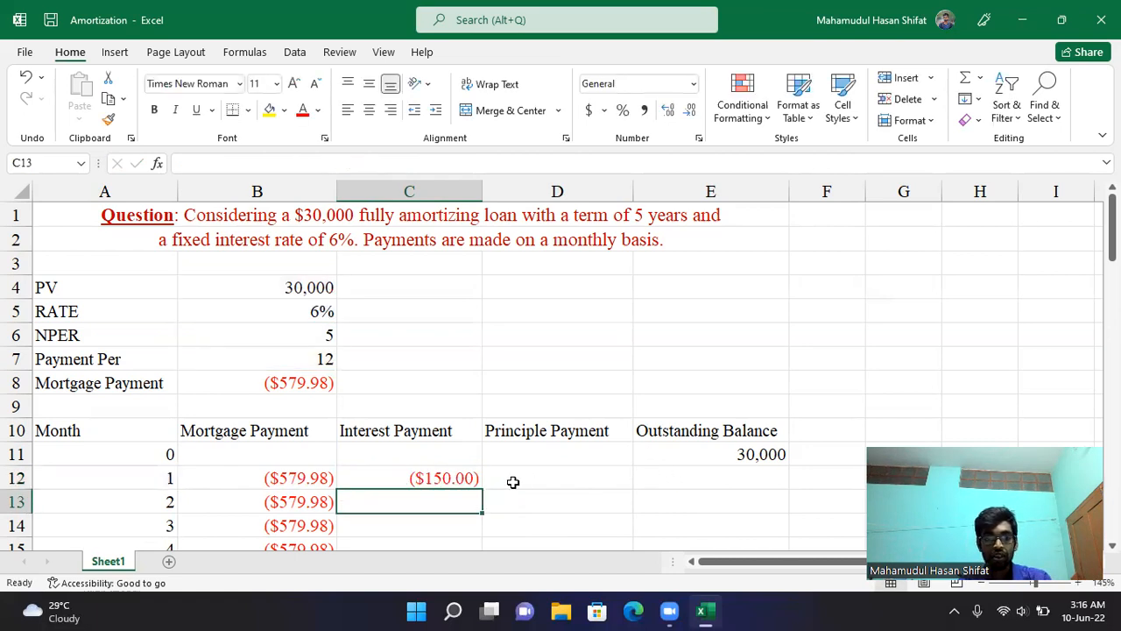
Copy the C12 interest formula down the Interest Payment column through month 60 and review the filled values
left_click(430, 480)
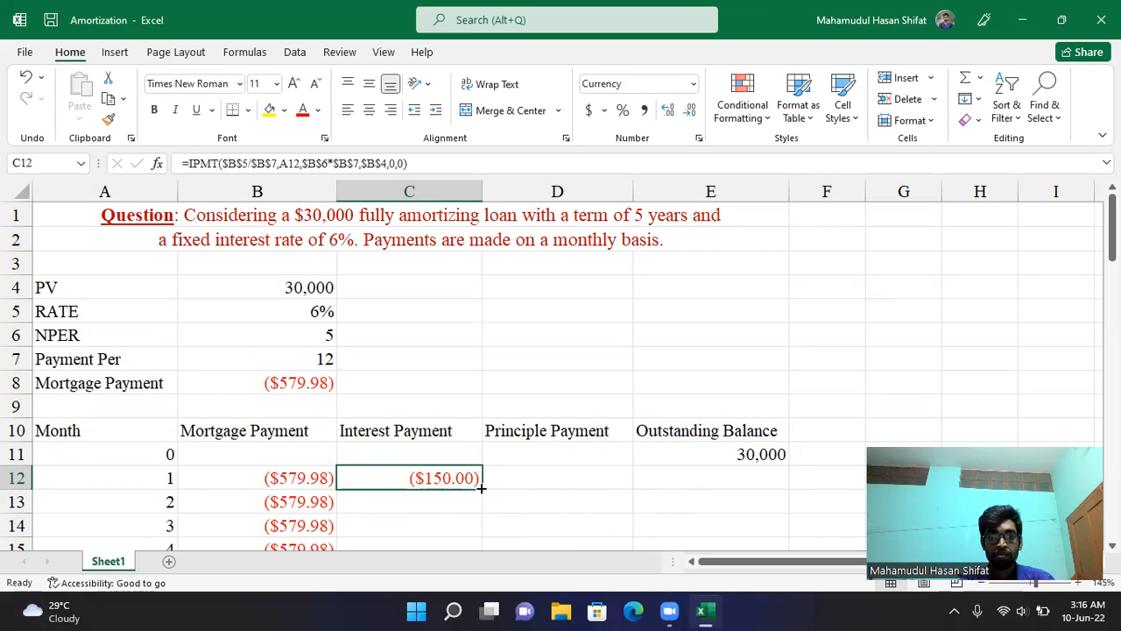
double_click(481, 488)
scroll(481, 490, "down", 3)
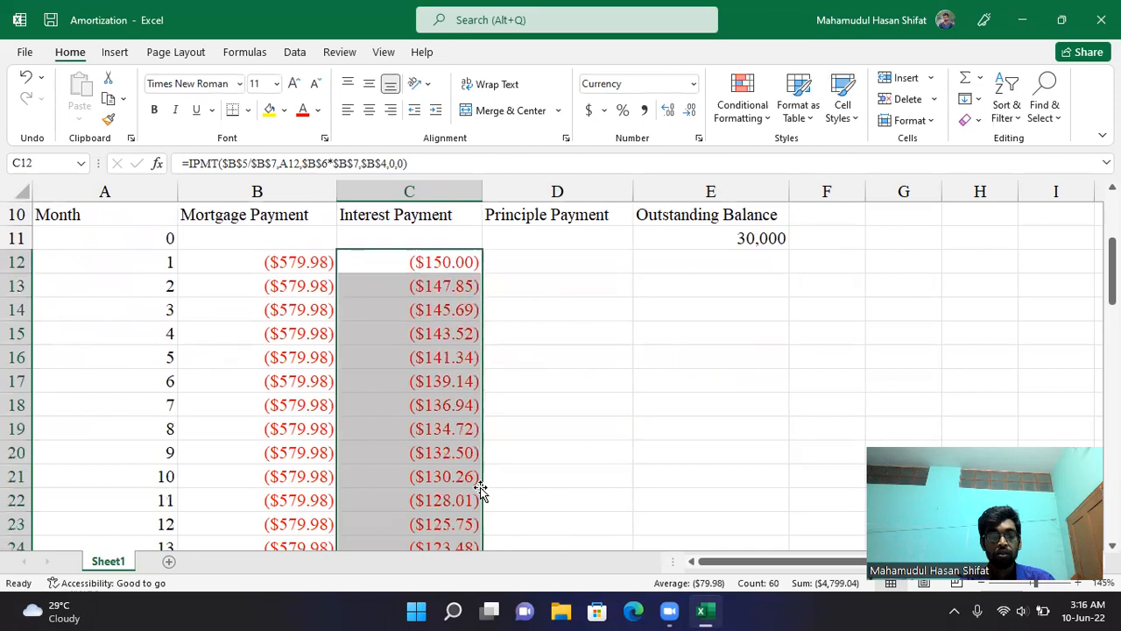
scroll(481, 488, "down", 11)
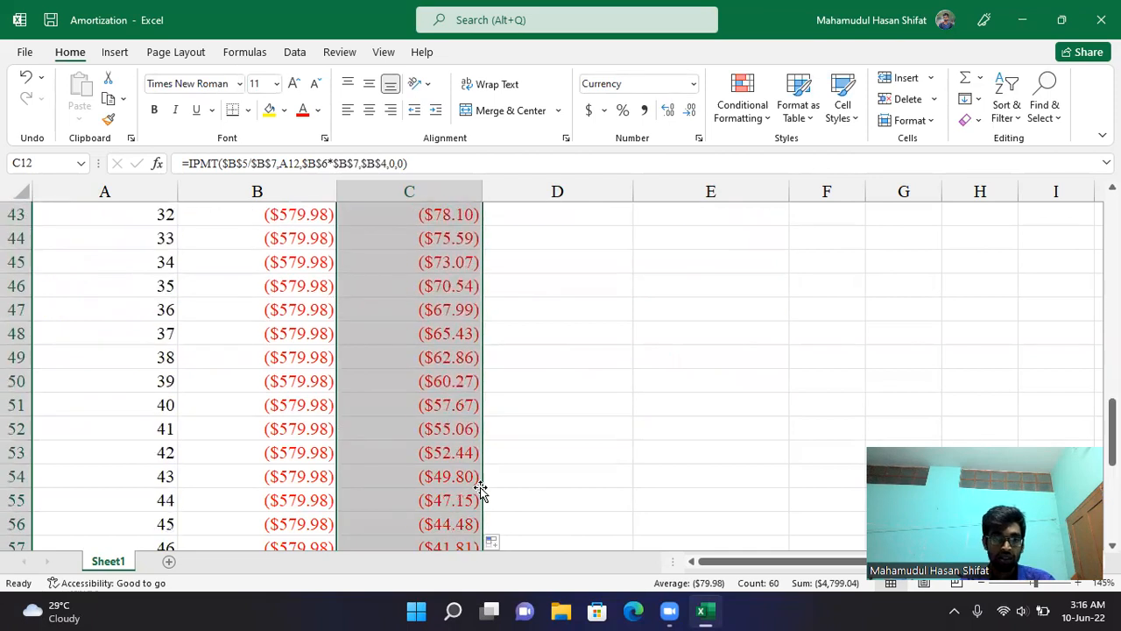
scroll(482, 490, "down", 5)
scroll(462, 513, "up", 4)
scroll(463, 507, "up", 15)
Start a PPMT formula in D12 with B5/B7 as the rate and A12 as the period
left_click(544, 480)
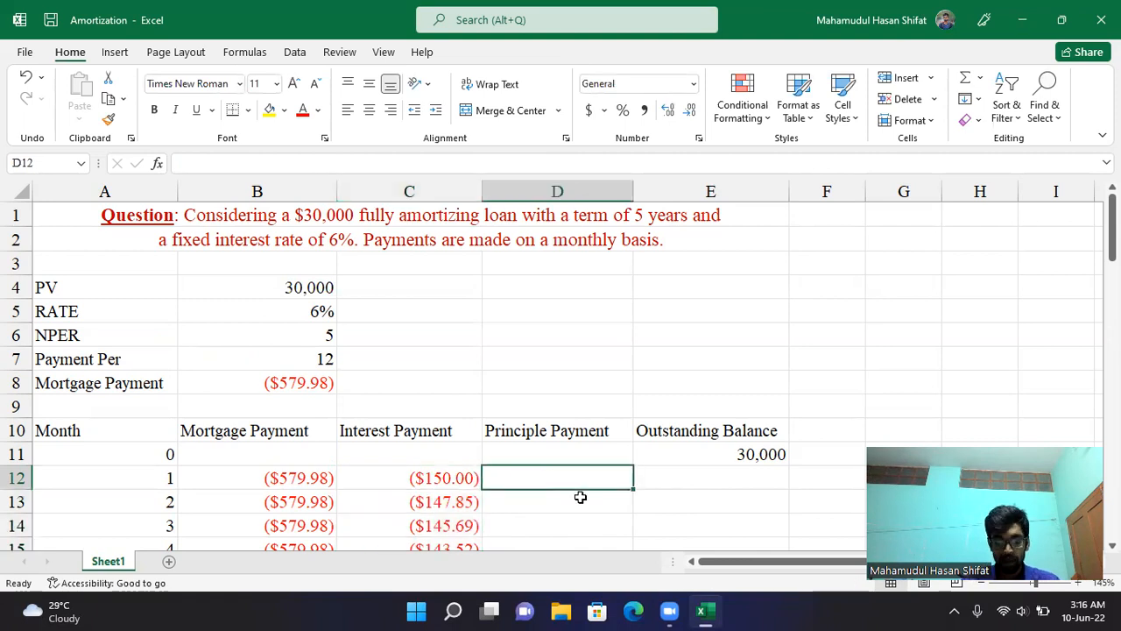
type("=")
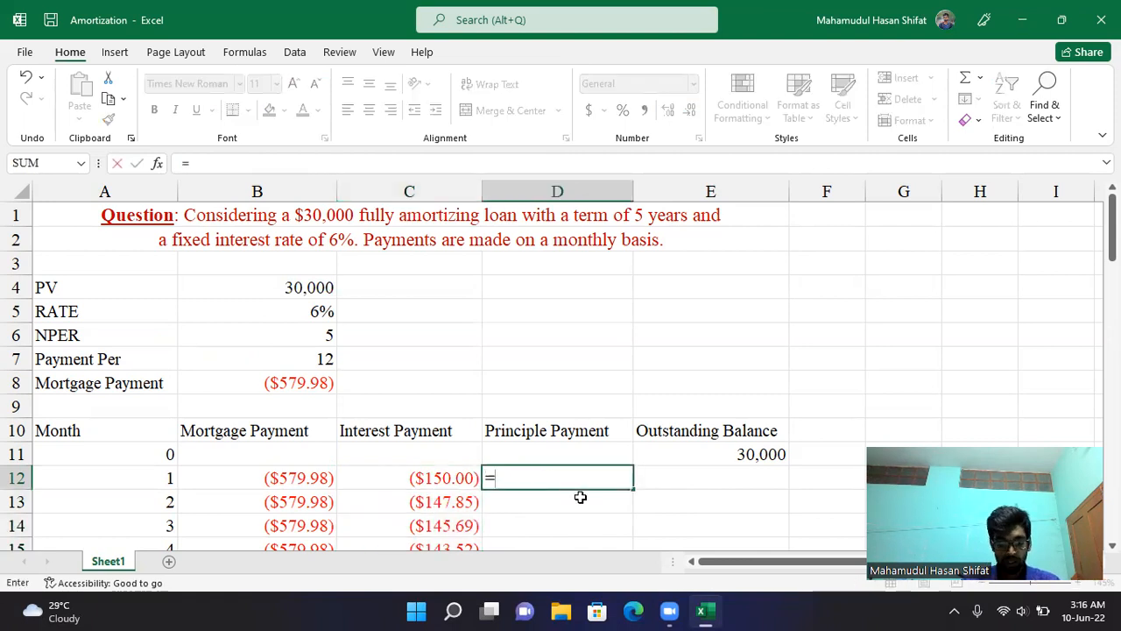
type("pm")
key("BackSpace")
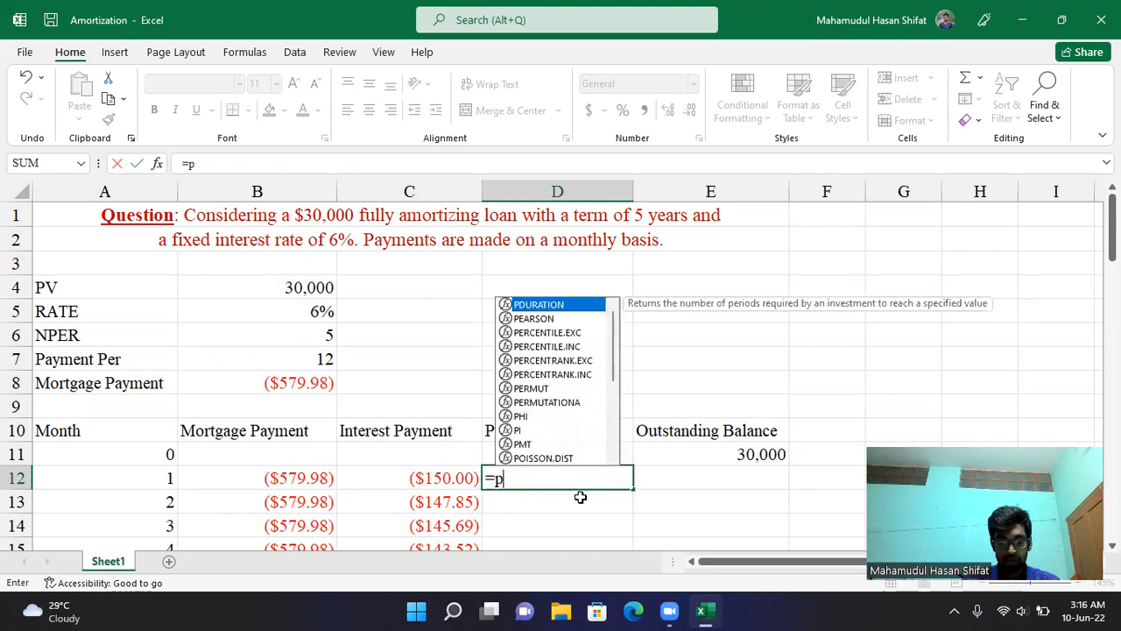
type("pmt")
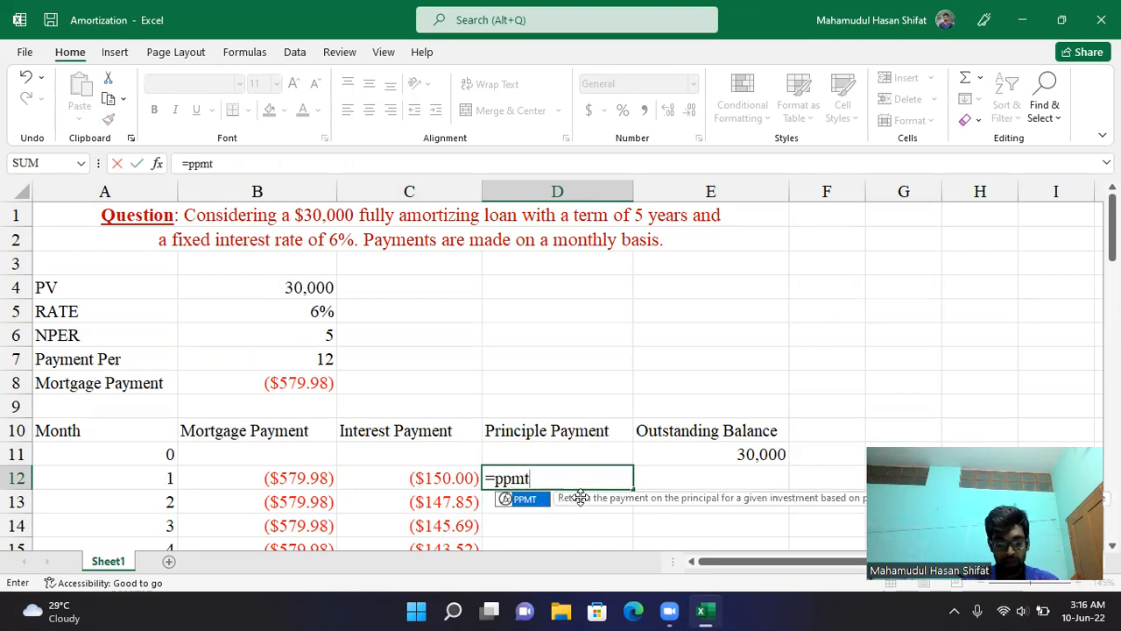
type("(")
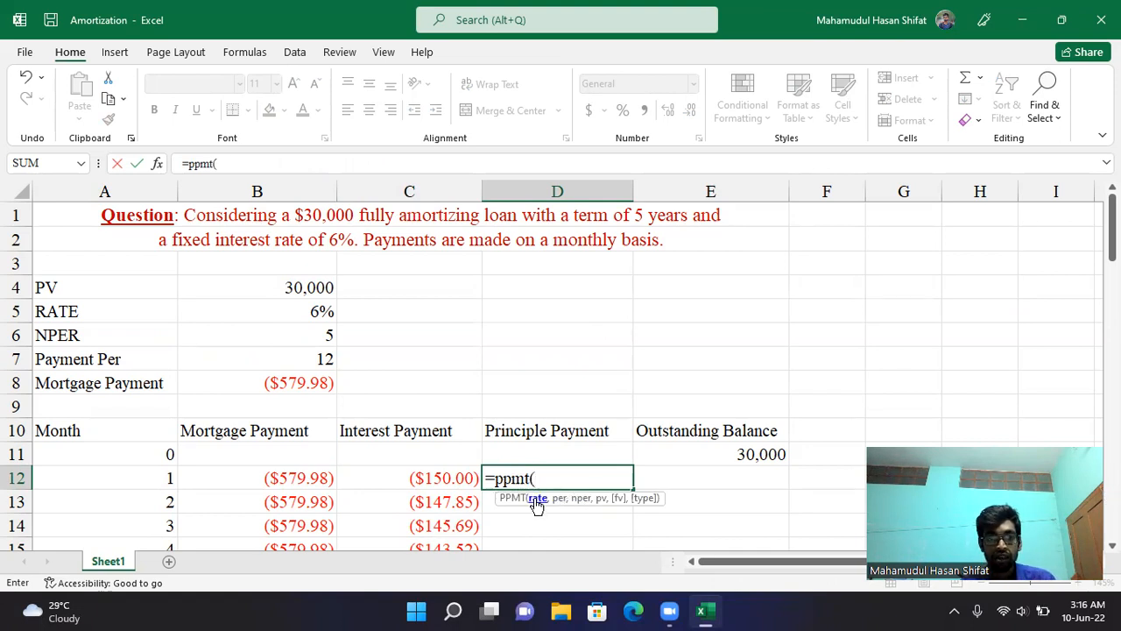
left_click(297, 318)
type("/")
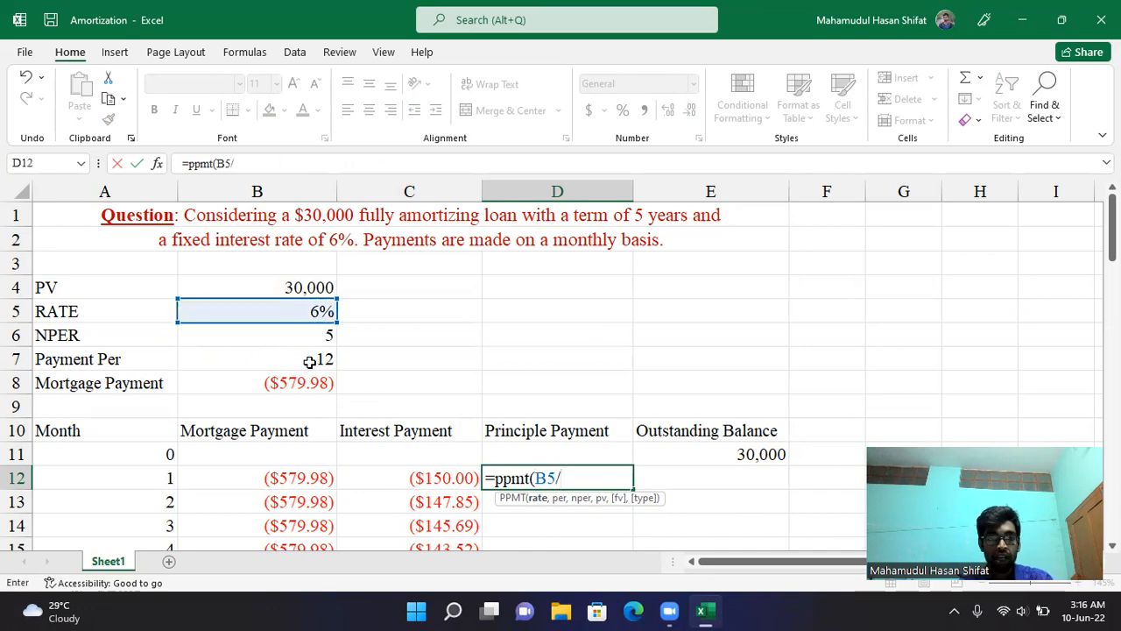
left_click(310, 362)
type(",")
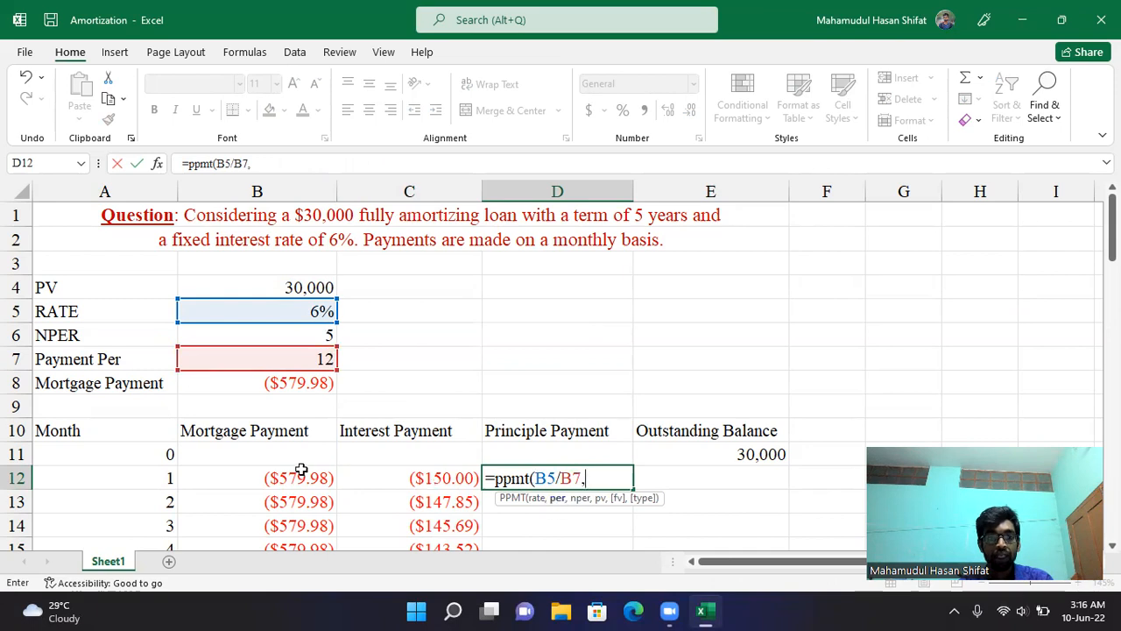
left_click(151, 477)
type(",")
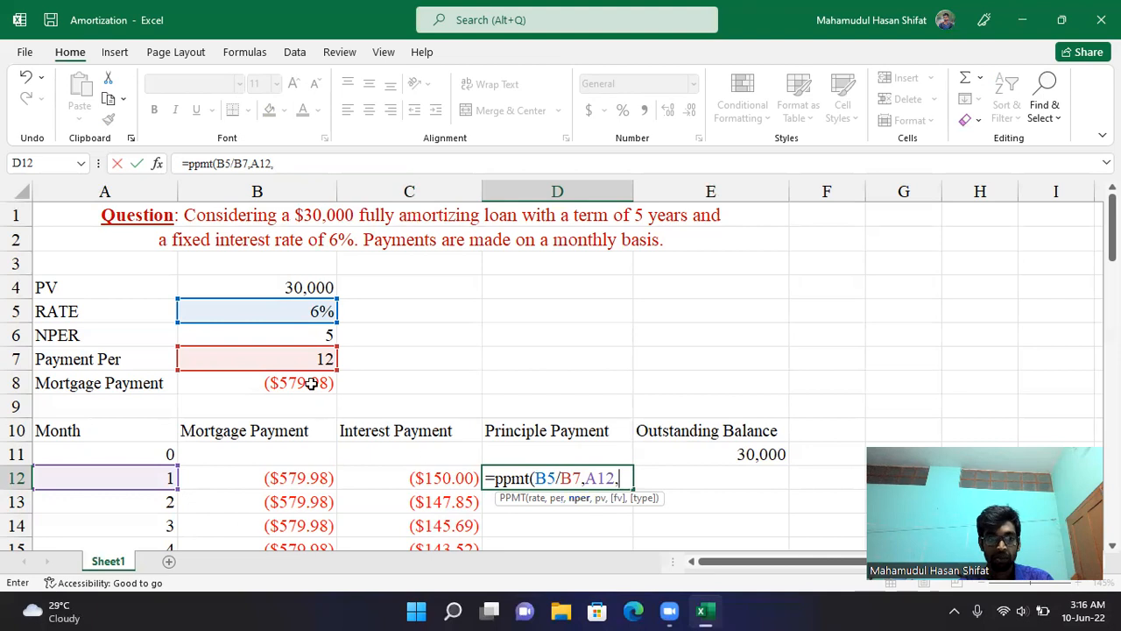
Complete the PPMT formula in D12 with B6*B7 as nper, B4 as pv, and 0 for both fv and type
left_click(298, 334)
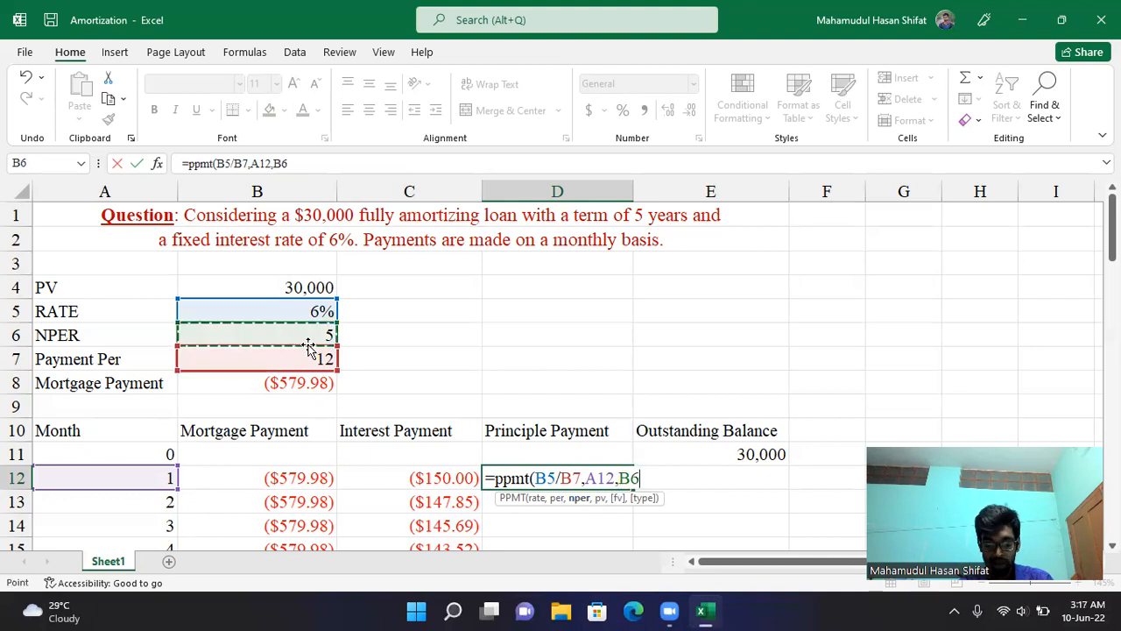
type("*")
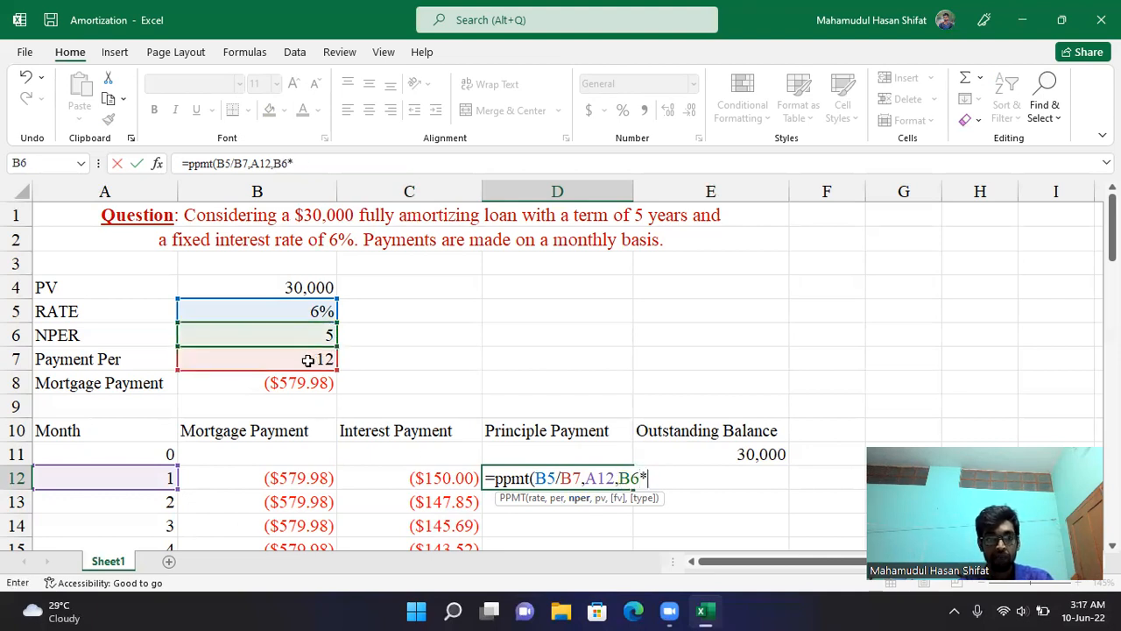
left_click(308, 359)
type(",")
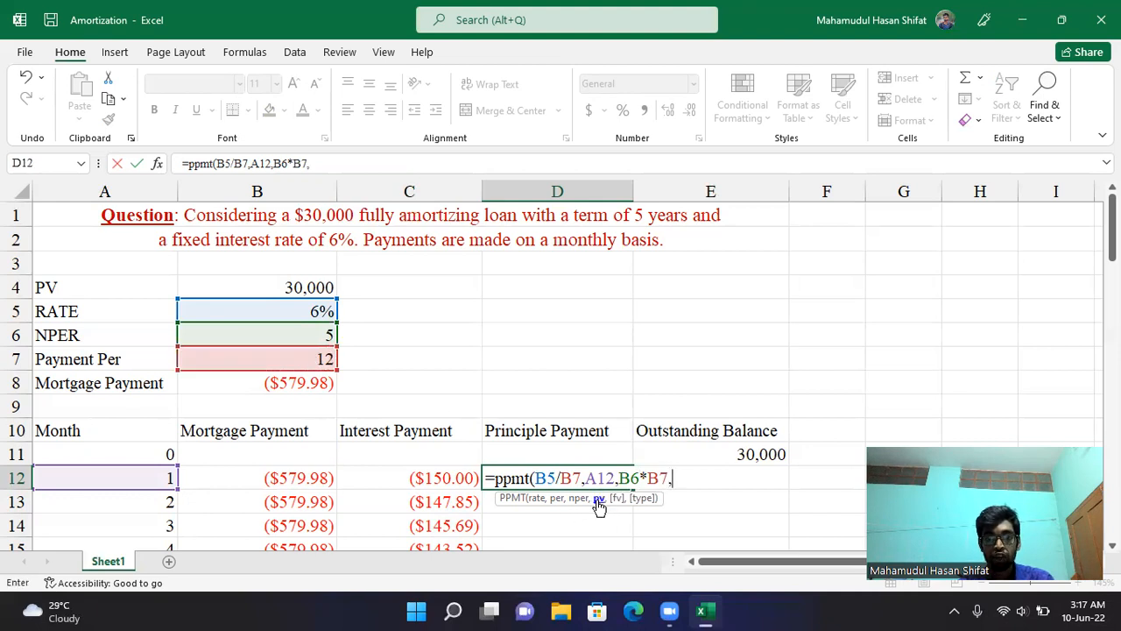
left_click(299, 292)
type(",")
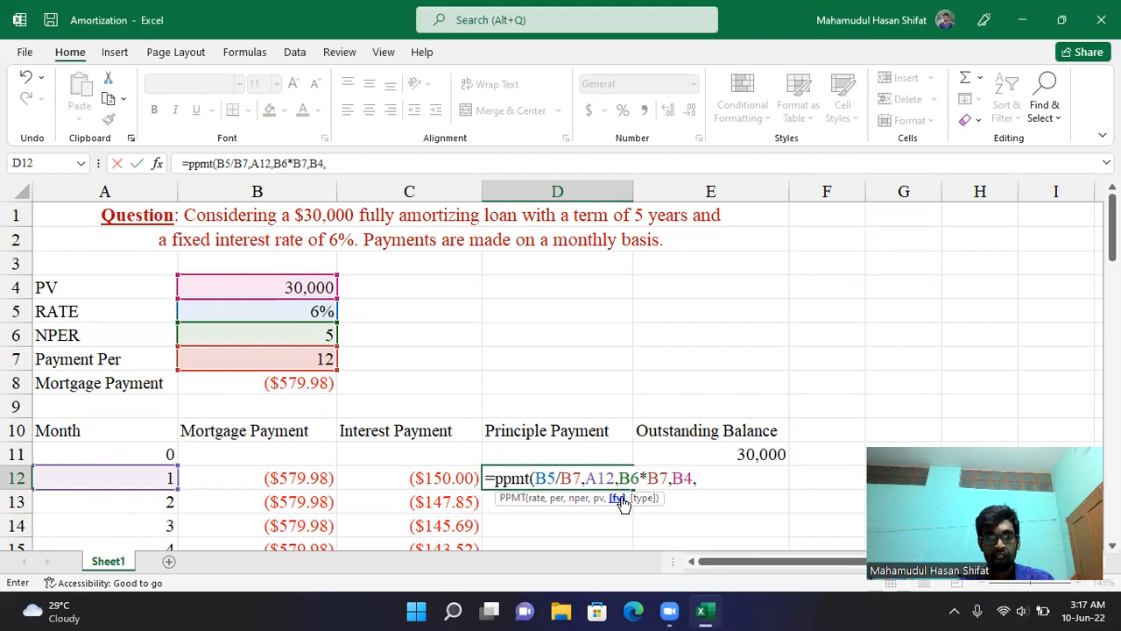
type("0,")
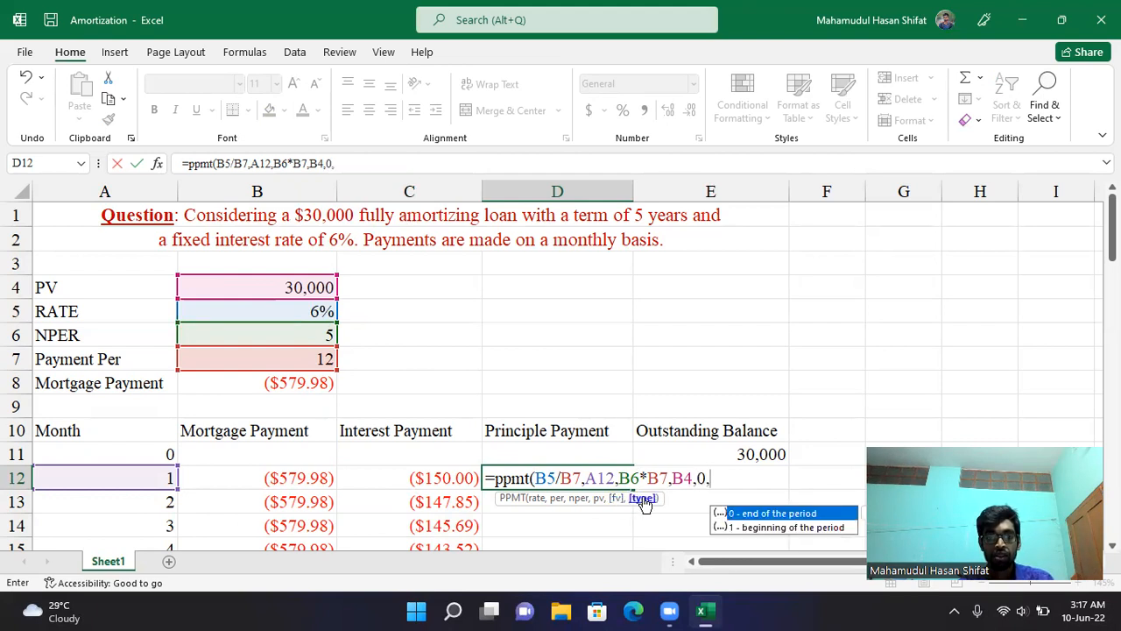
type("0")
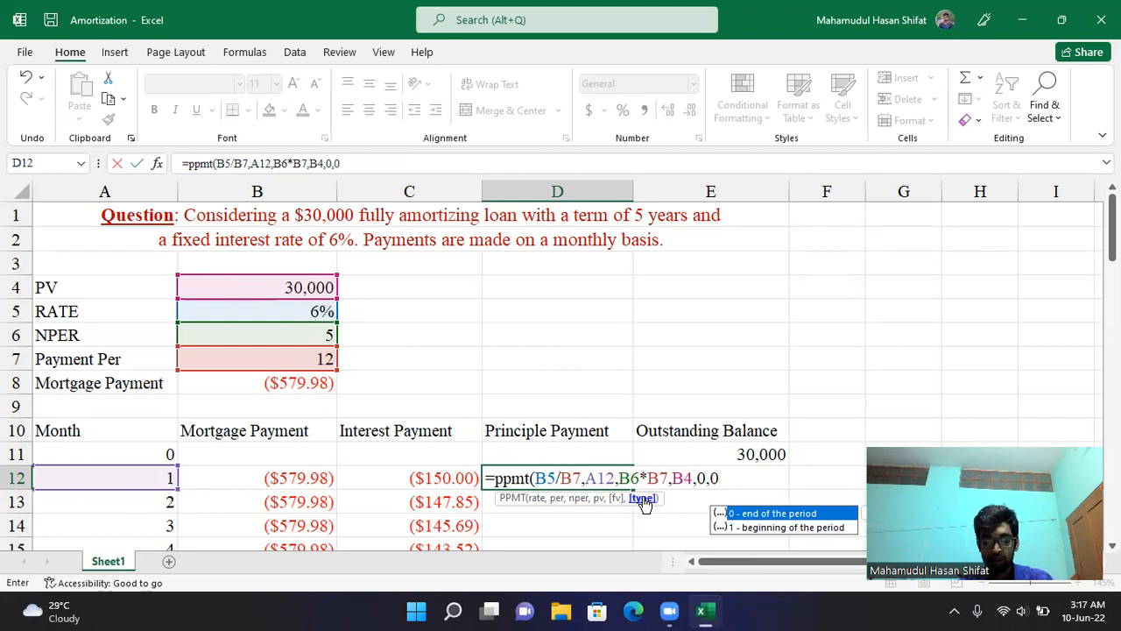
type(")")
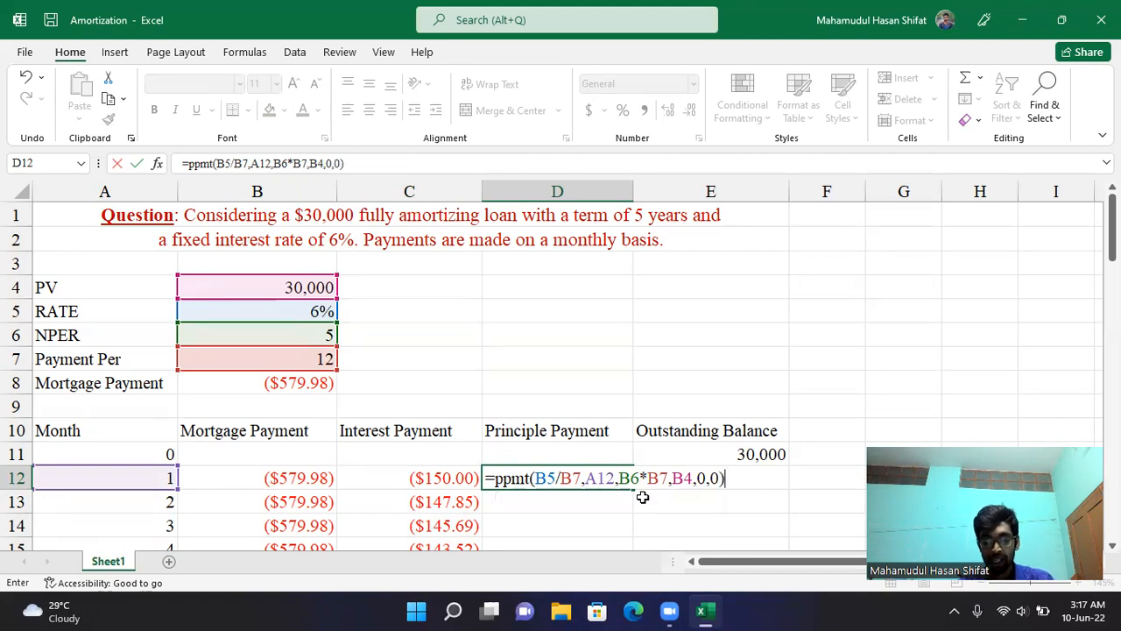
key("Return")
Make the rate references in the D12 PPMT formula absolute as $B$5/$B$7, keeping the A12 period reference relative
left_click(587, 478)
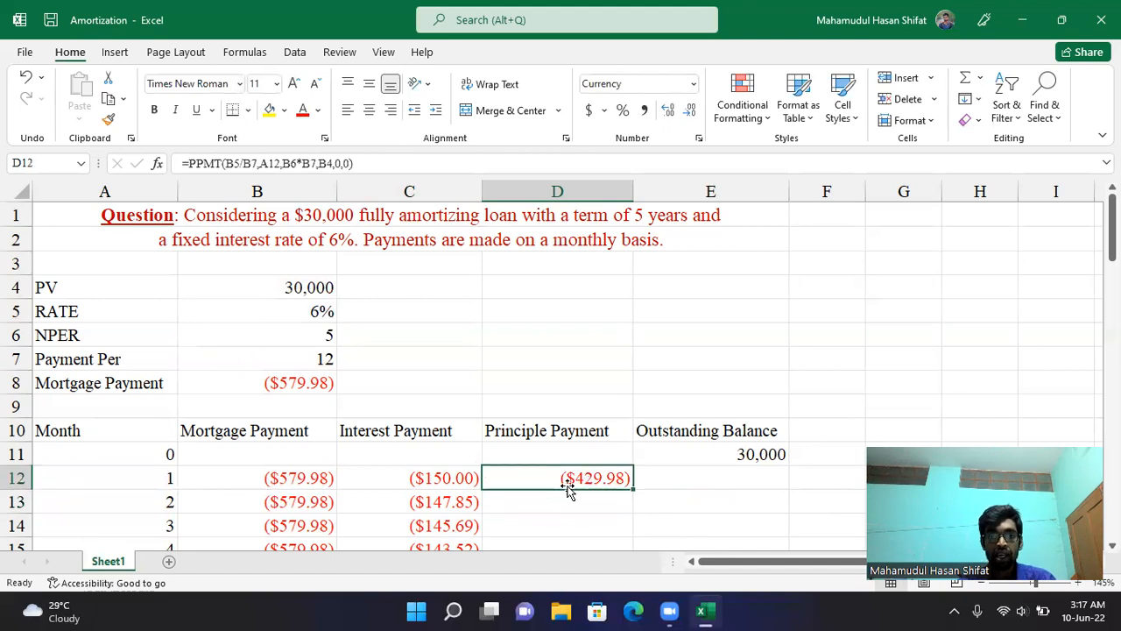
double_click(590, 479)
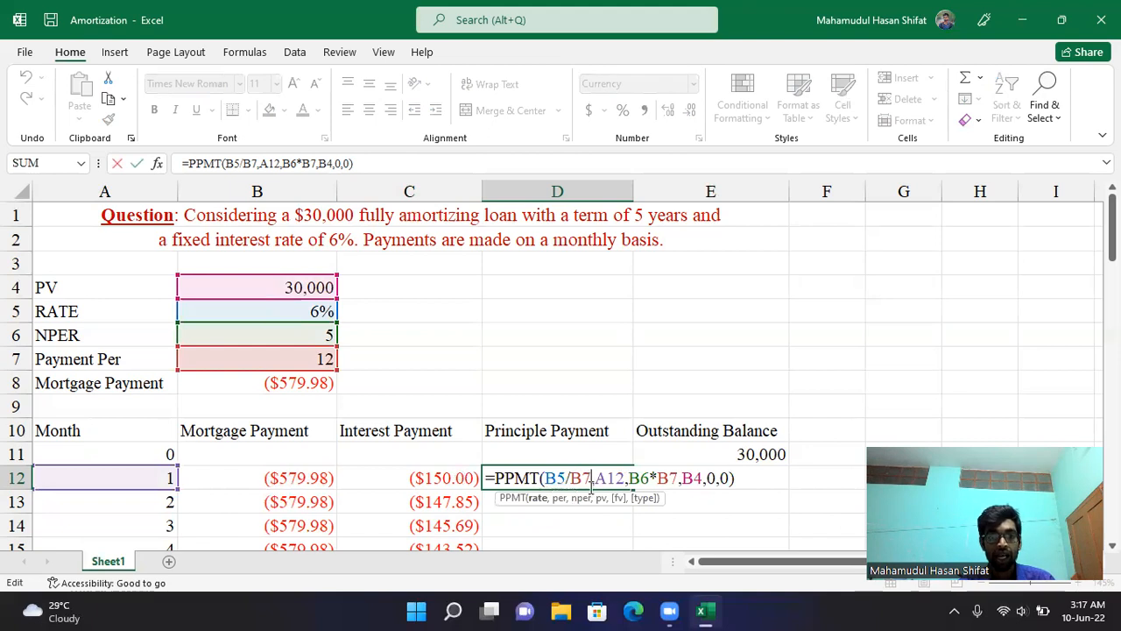
left_click_drag(597, 480, 624, 479)
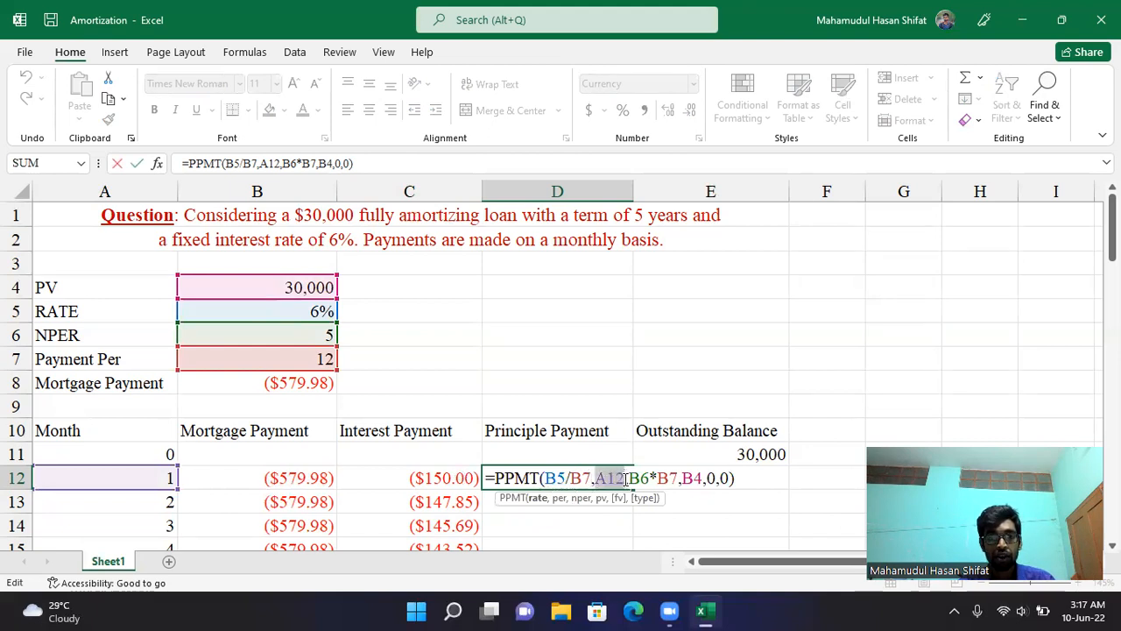
left_click(557, 477)
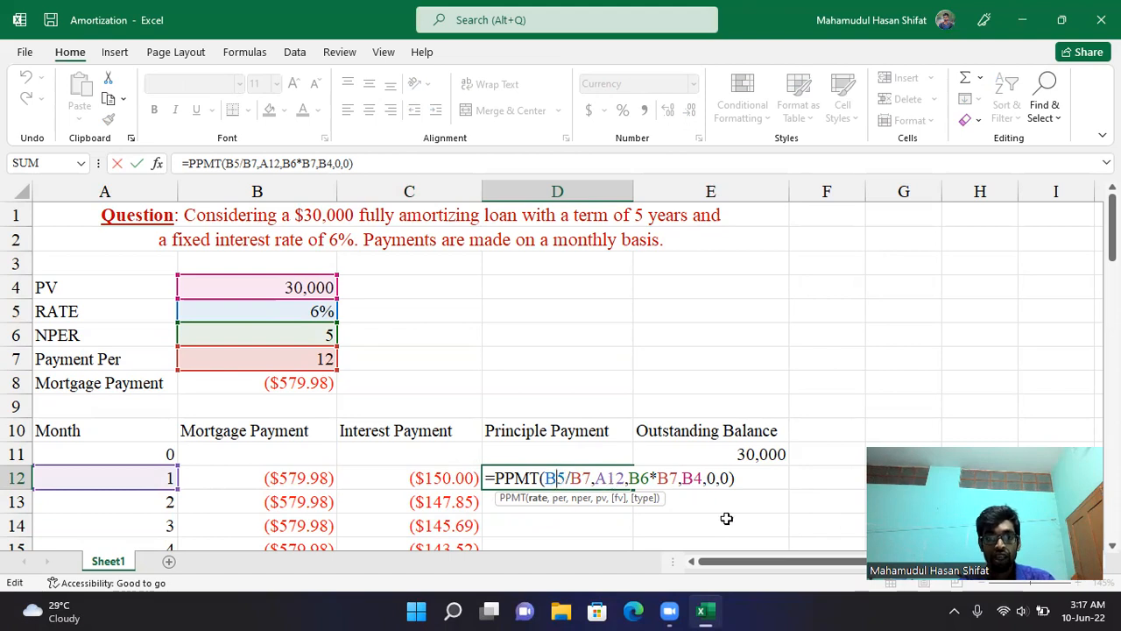
key("F4")
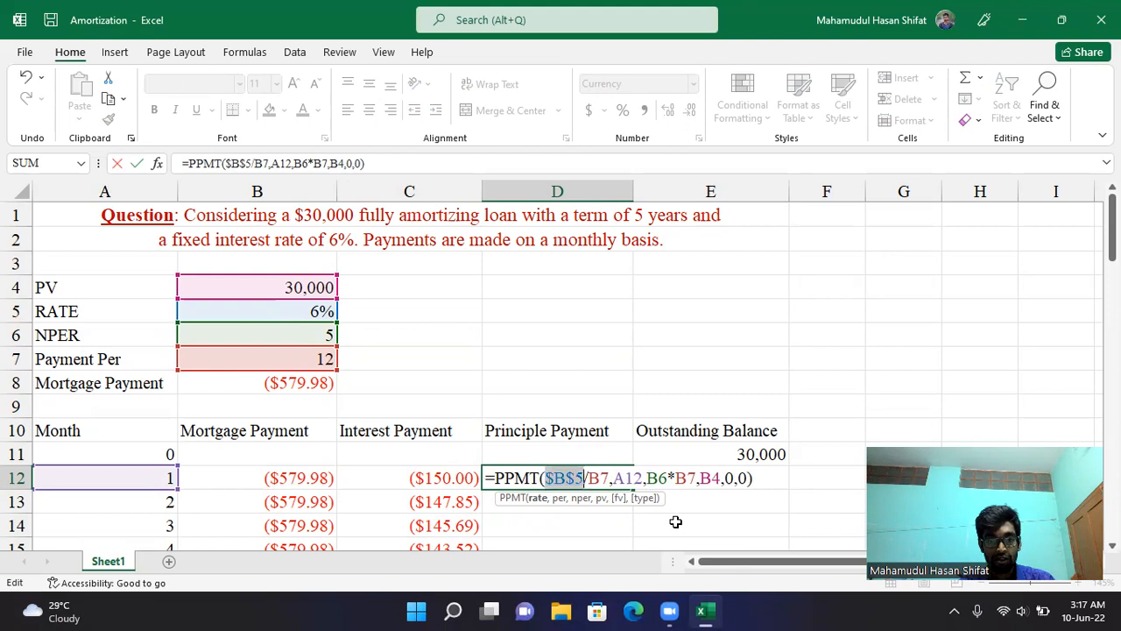
left_click(602, 479)
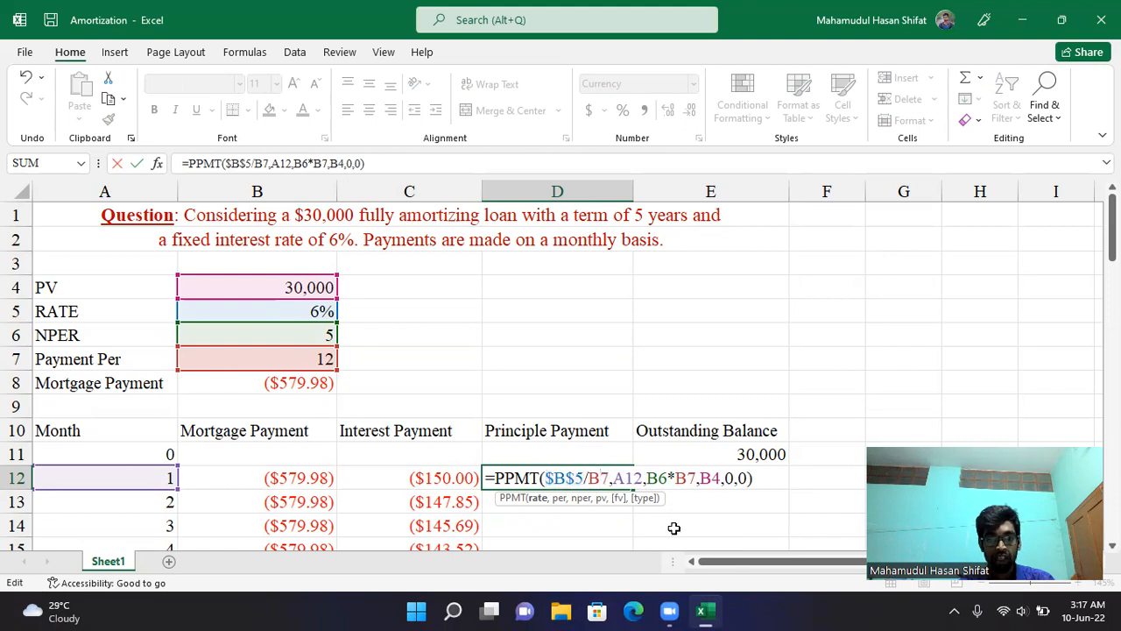
key("F4")
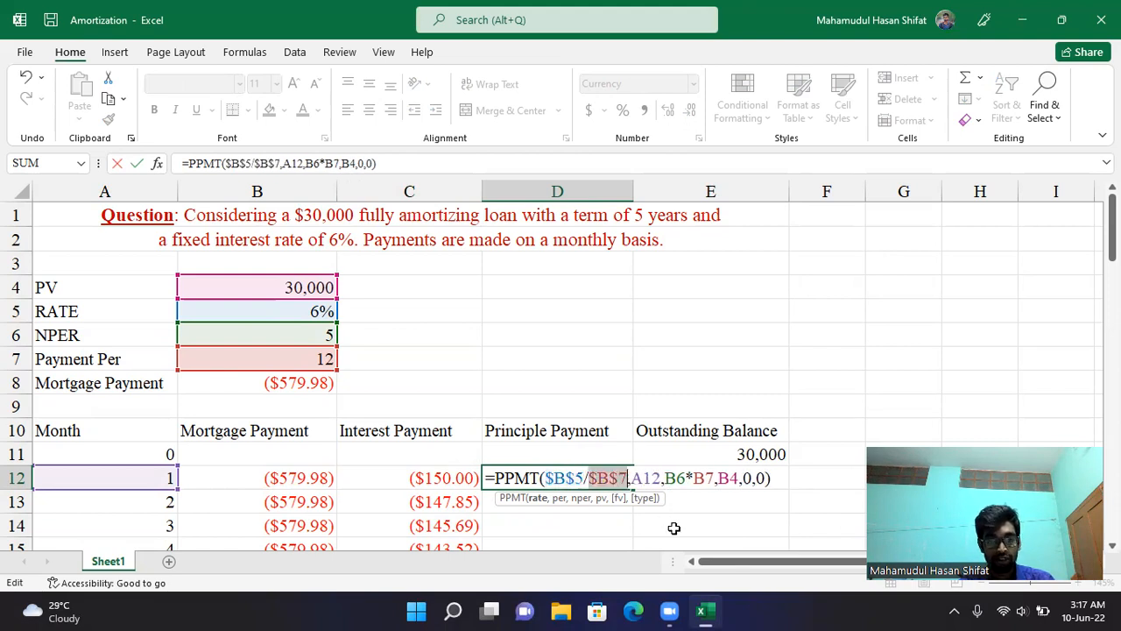
Make the nper and pv references in the D12 PPMT formula absolute as $B$6*$B$7 and $B$4
left_click(675, 478)
key("F4")
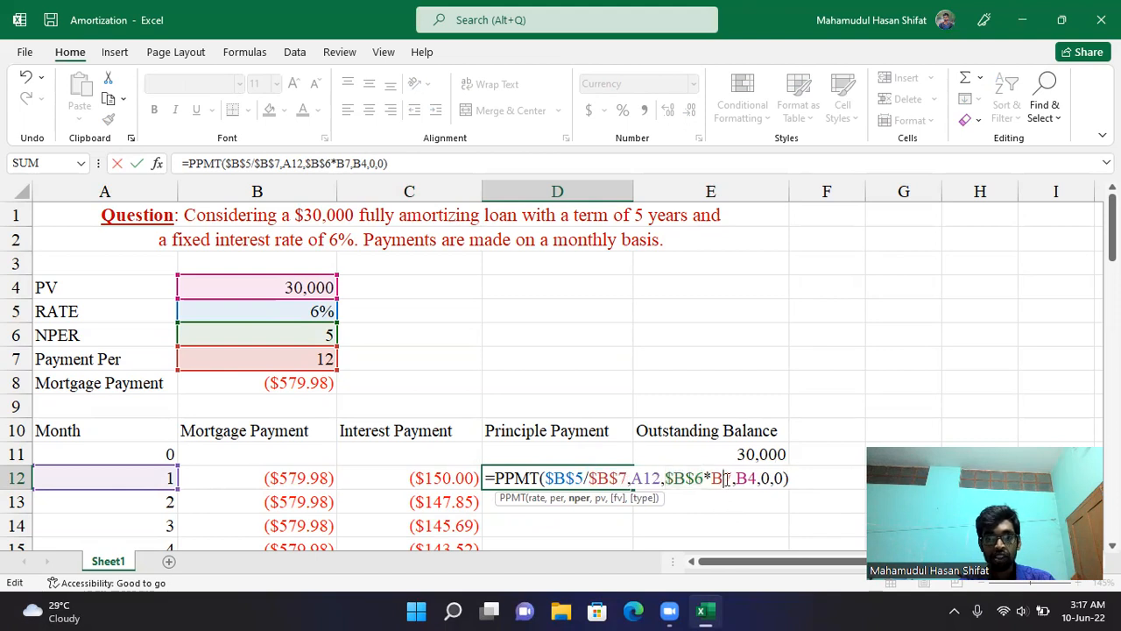
key("F4")
left_click(766, 479)
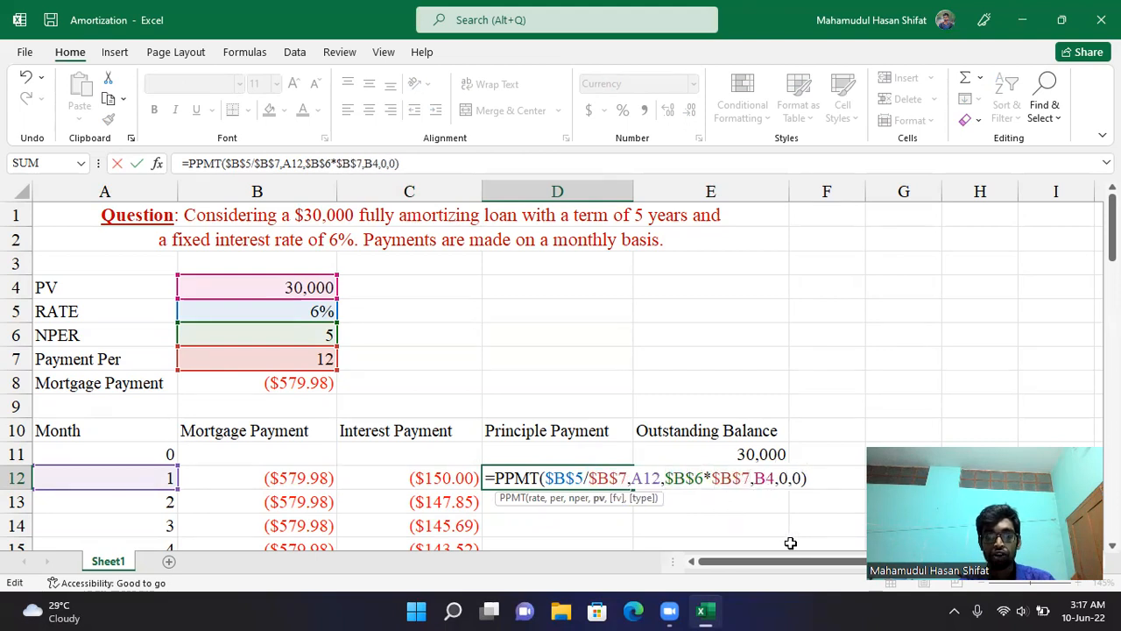
key("F4")
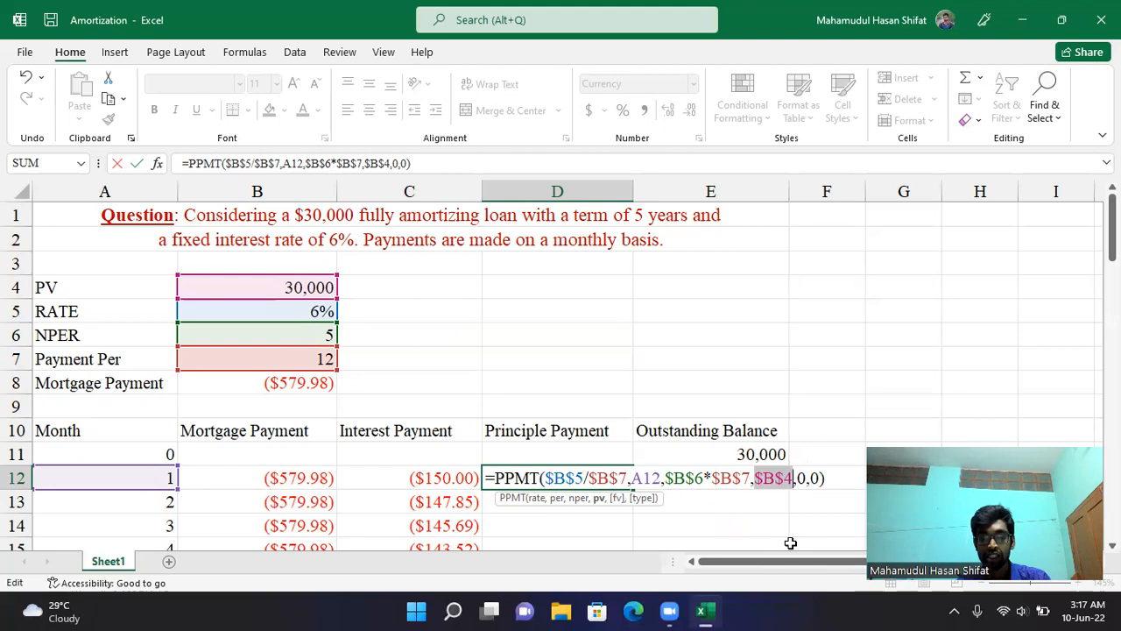
key("Return")
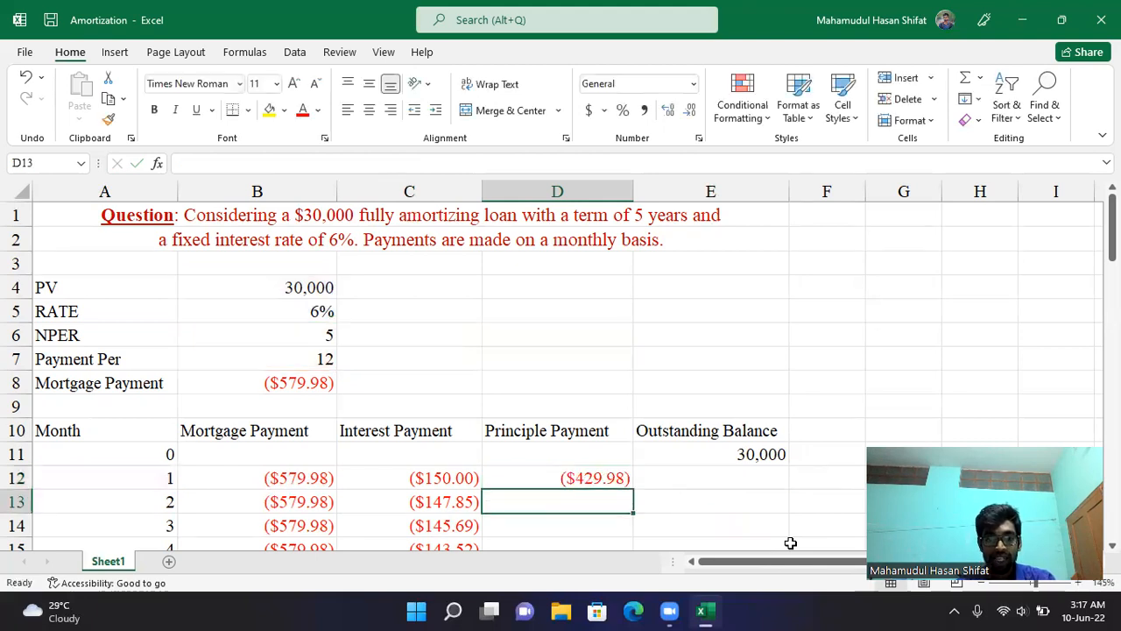
Copy the D12 principal formula down the Principle Payment column through month 60
left_click(604, 477)
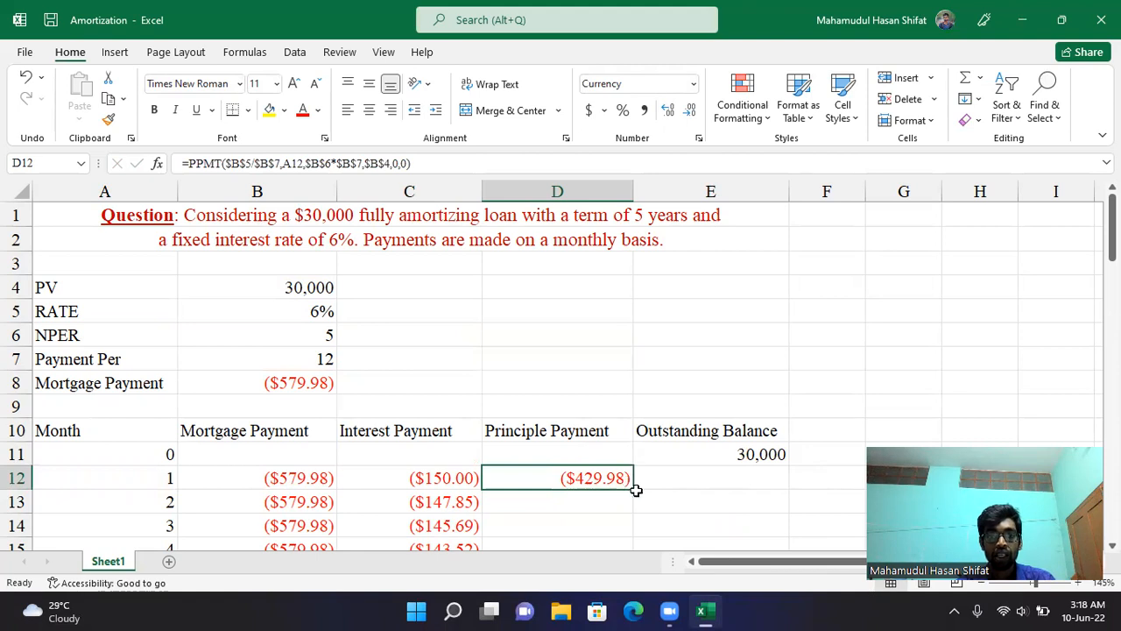
double_click(633, 489)
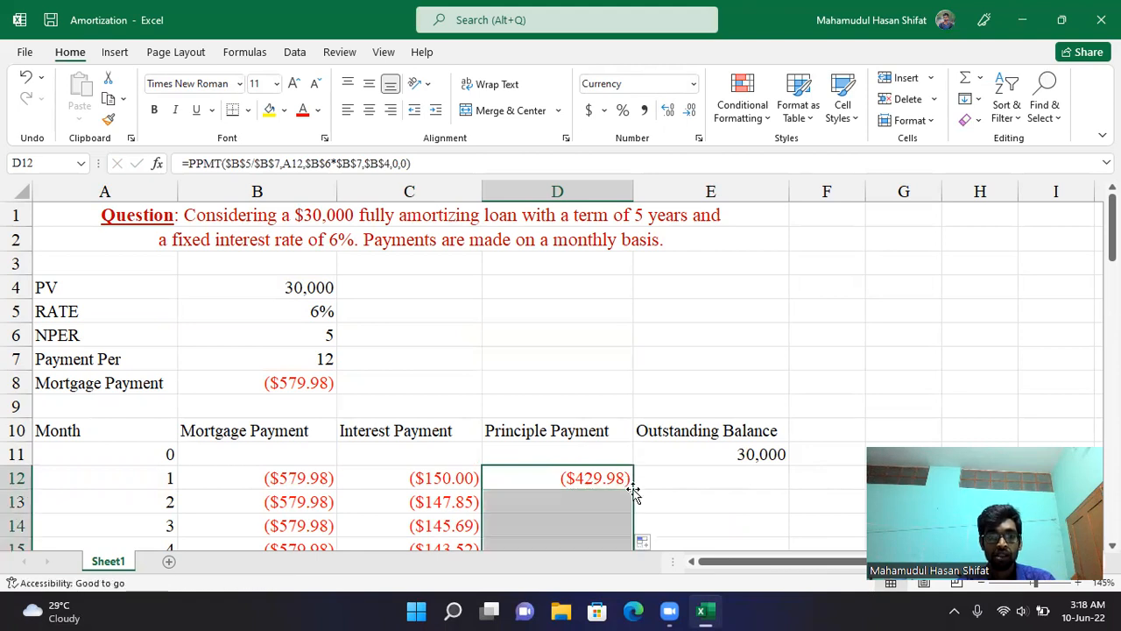
scroll(592, 495, "down", 1)
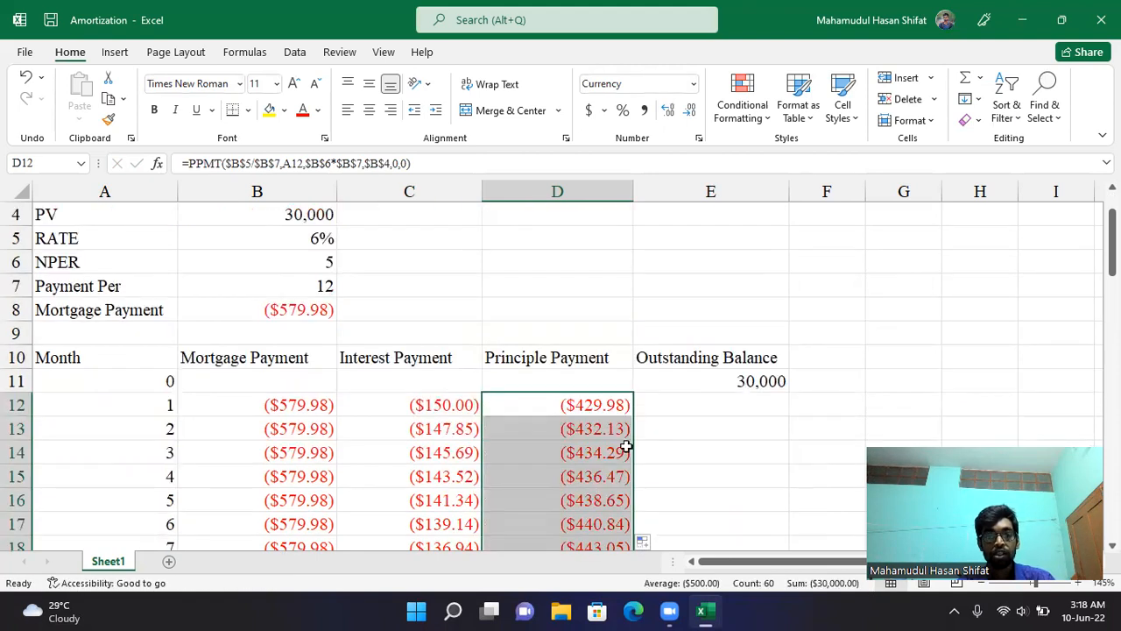
Calculate month 1's Outstanding Balance in E12 with the formula =E11+D12
left_click(658, 404)
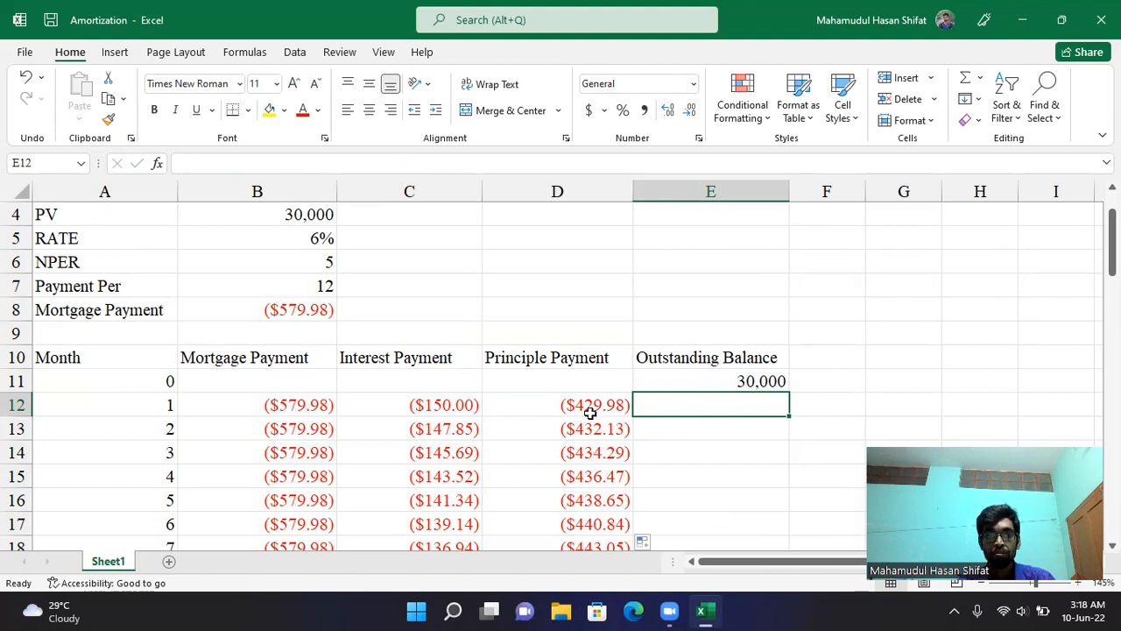
left_click(591, 411)
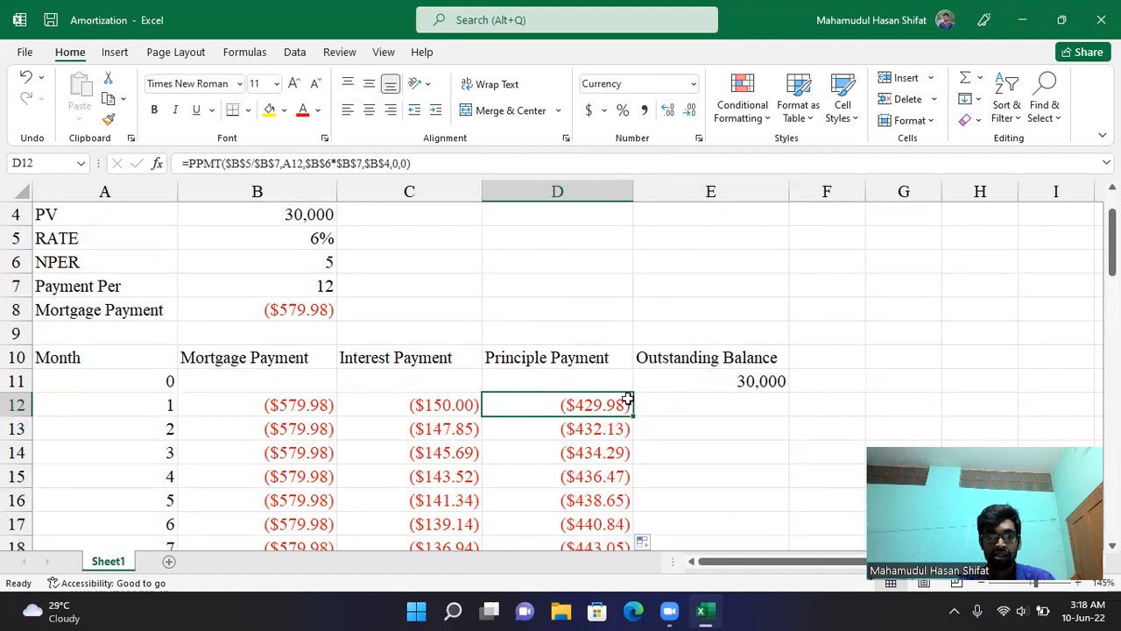
left_click(710, 402)
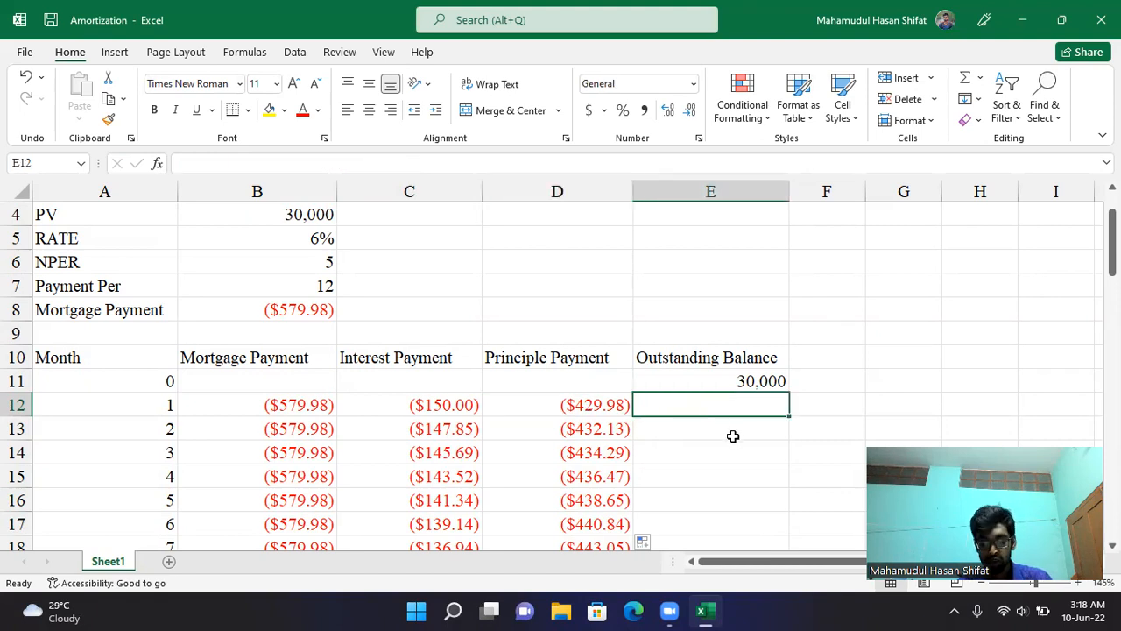
type("=")
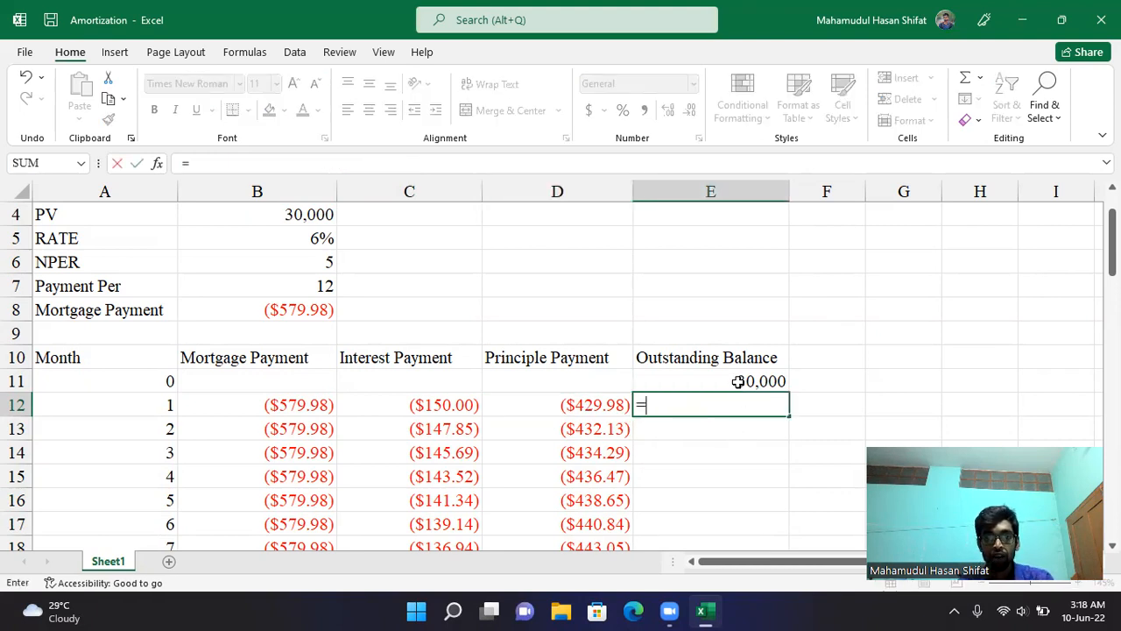
left_click(739, 382)
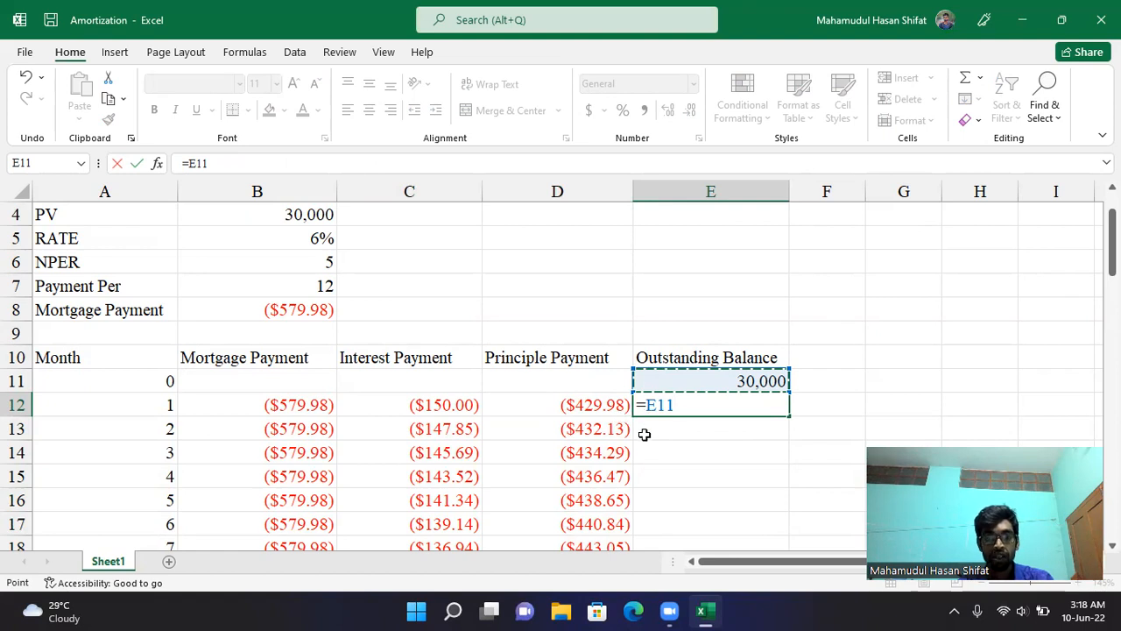
type("+")
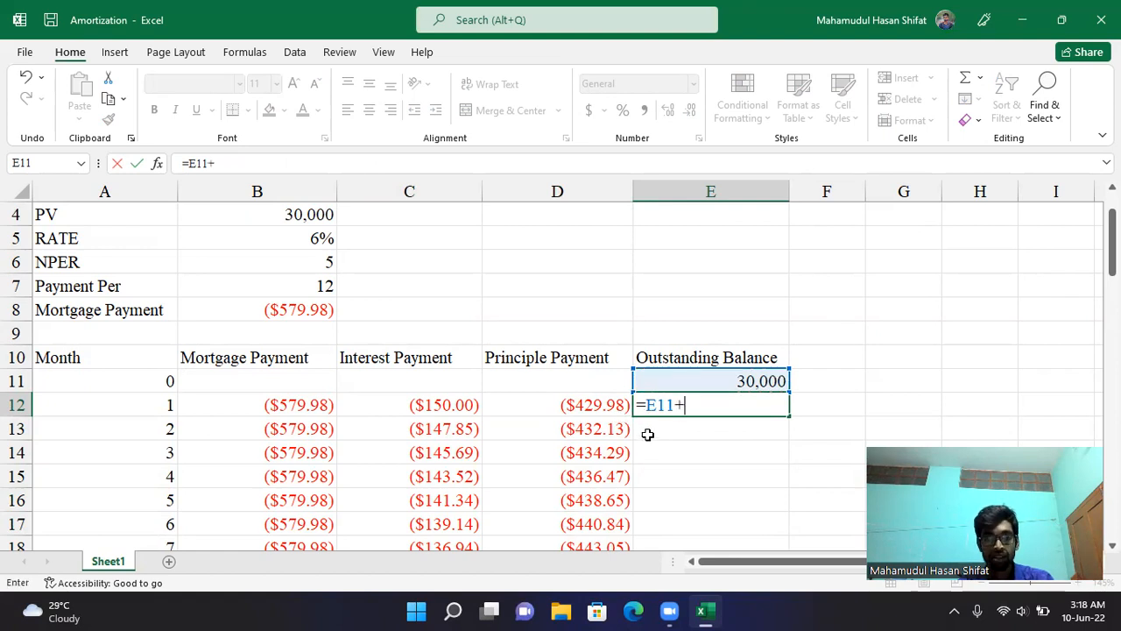
left_click(593, 407)
key("Return")
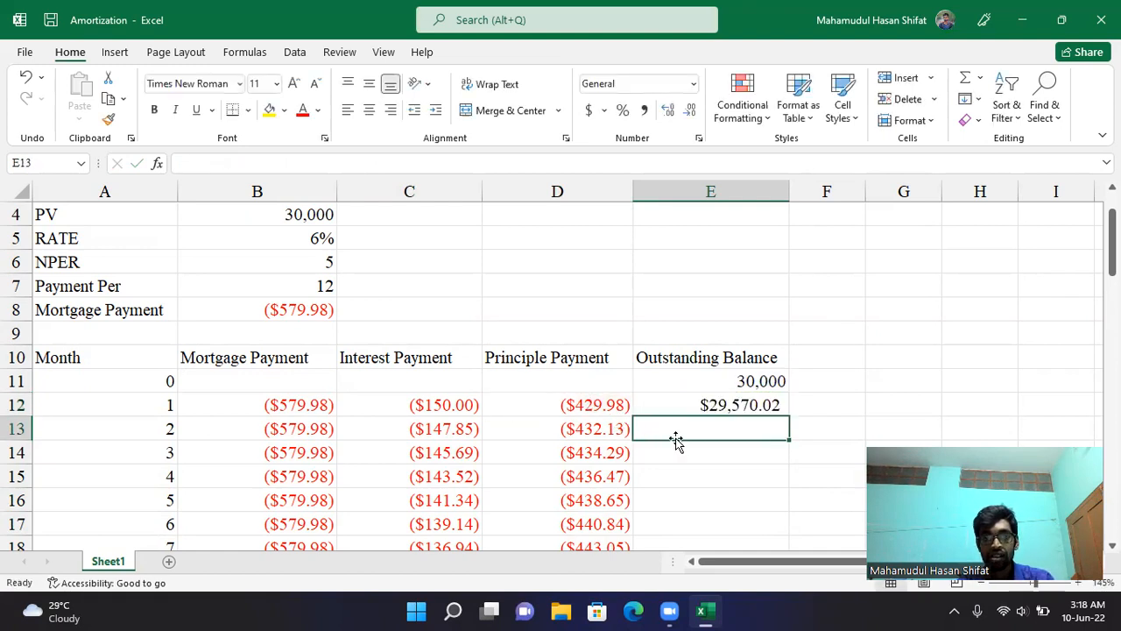
Copy the E12 balance formula down the Outstanding Balance column through month 60 and check the final balance in E71
left_click(722, 404)
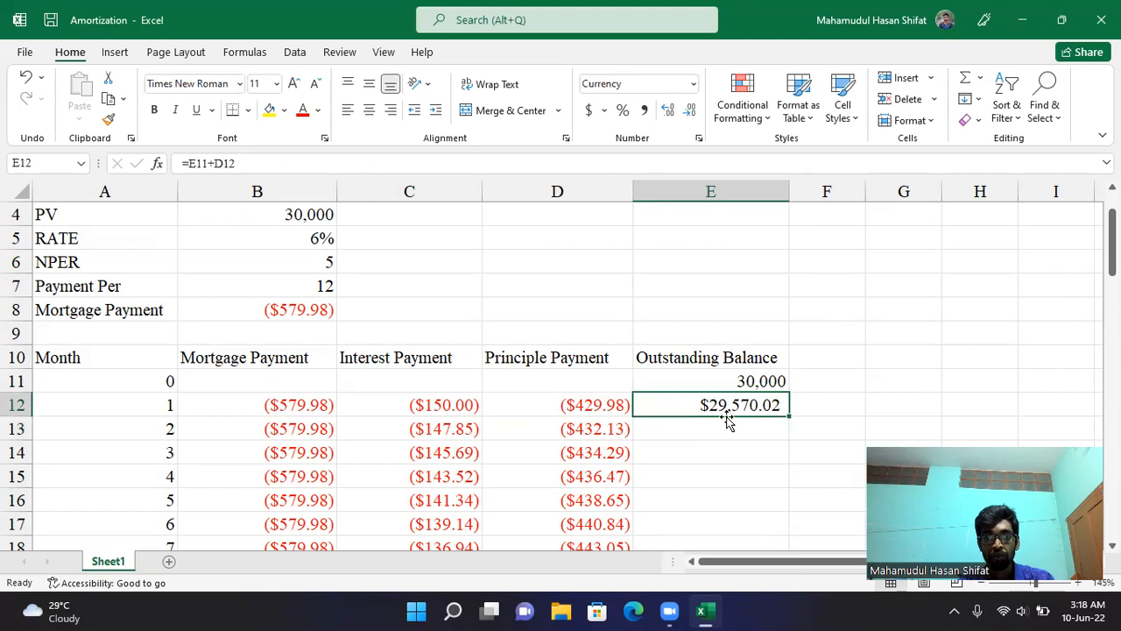
double_click(789, 415)
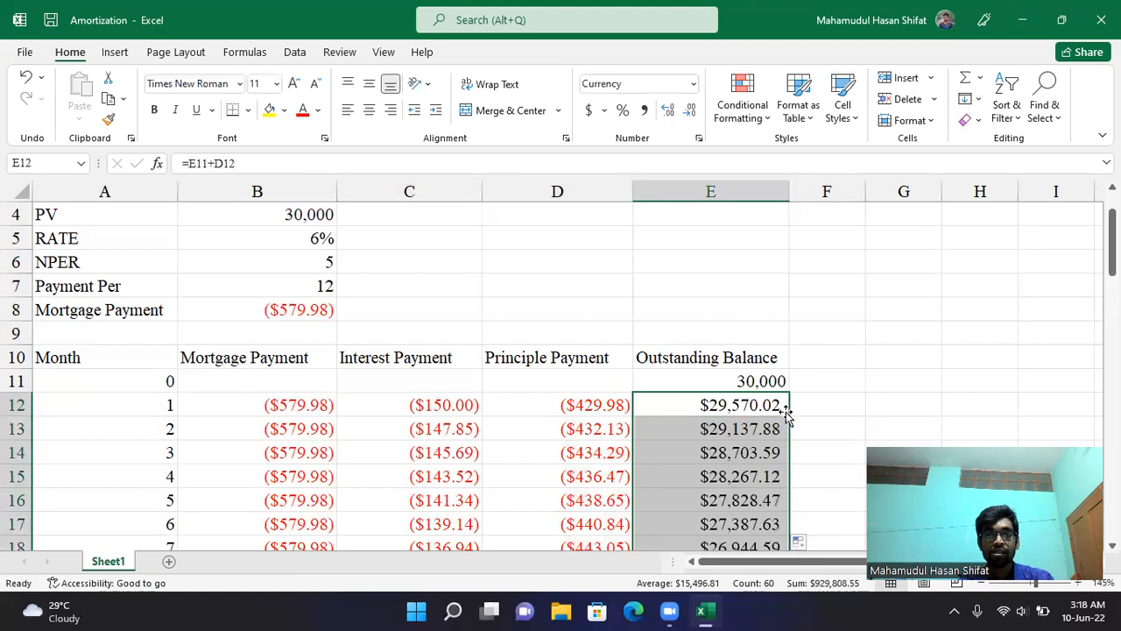
scroll(774, 403, "down", 2)
scroll(774, 403, "down", 14)
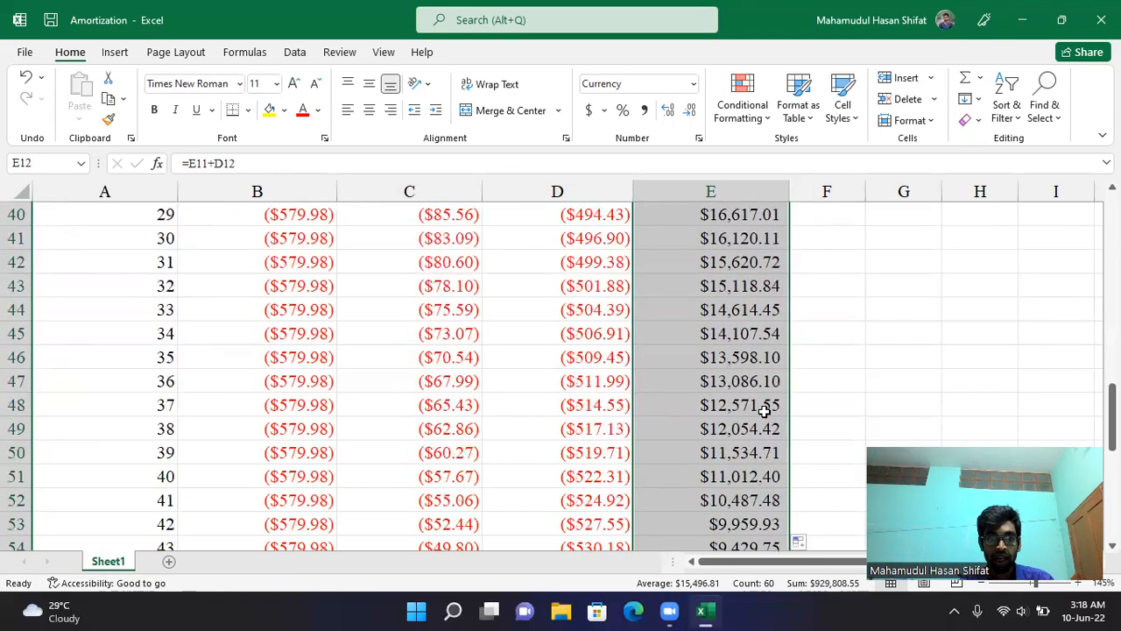
scroll(763, 416, "down", 2)
left_click(750, 523)
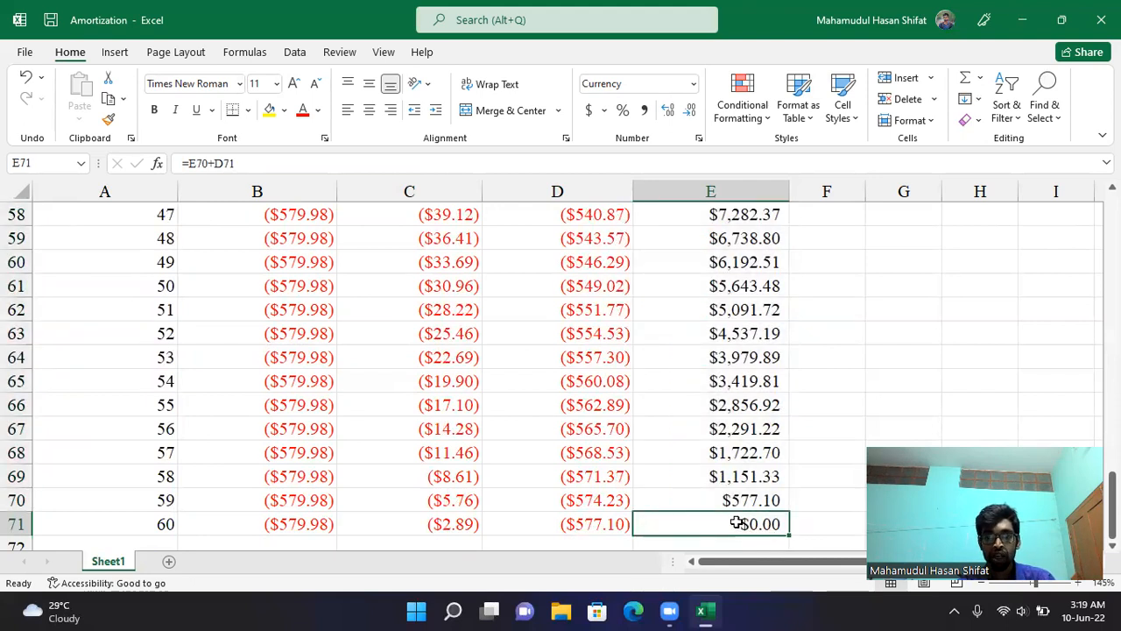
Insert the recommended Line chart from the whole schedule, A10:E71, including the column headers
scroll(737, 523, "up", 9)
scroll(708, 500, "up", 5)
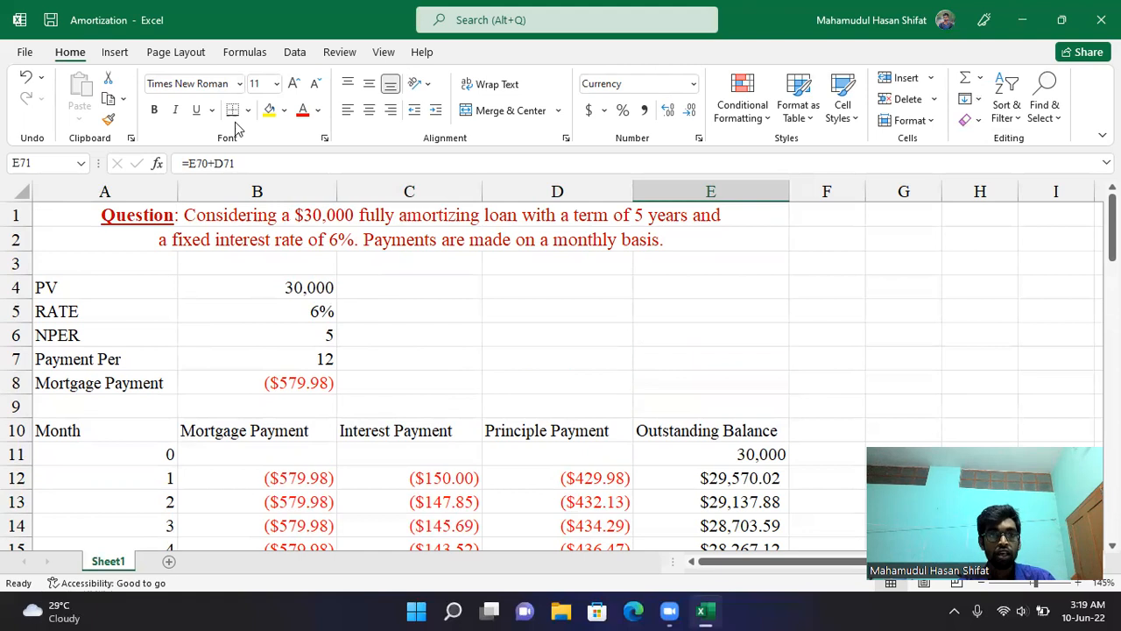
left_click_drag(115, 430, 711, 501)
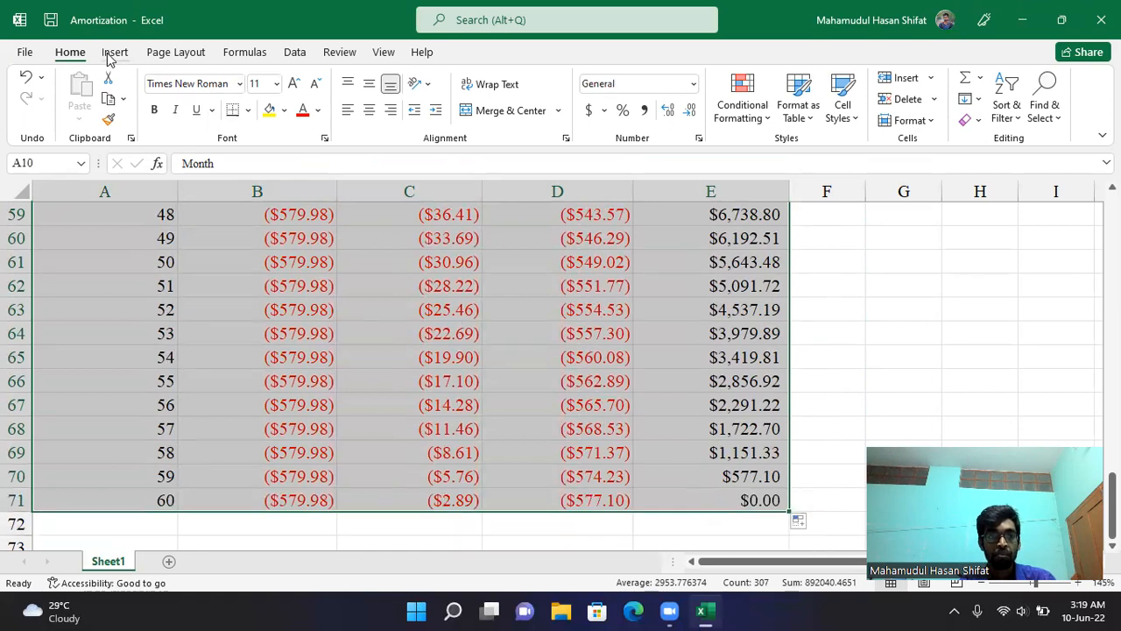
left_click(115, 53)
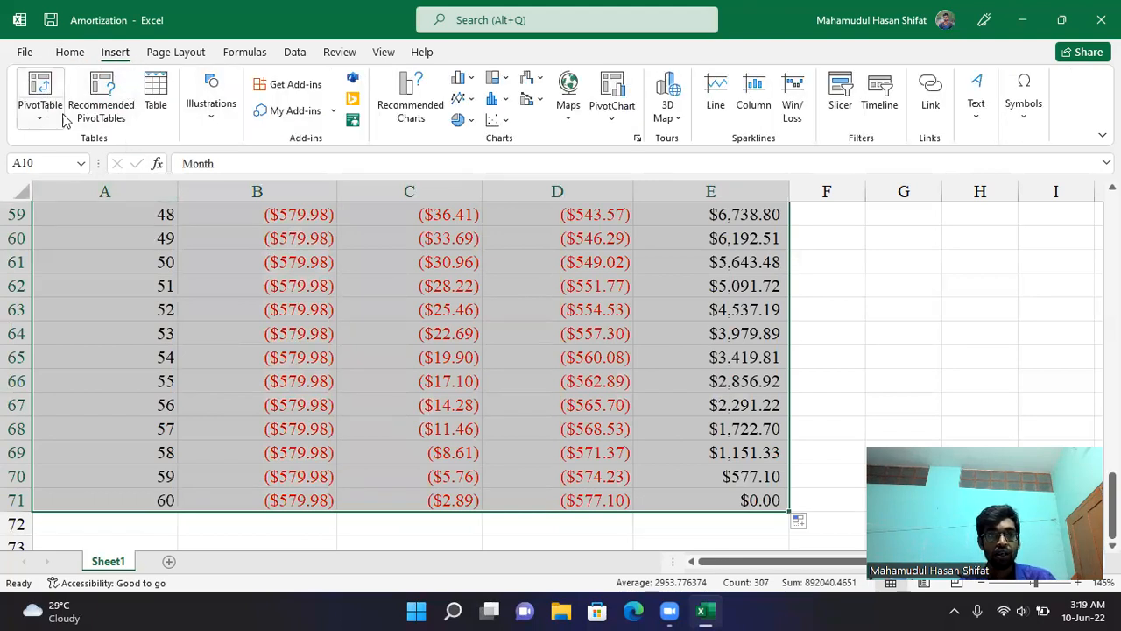
left_click(409, 100)
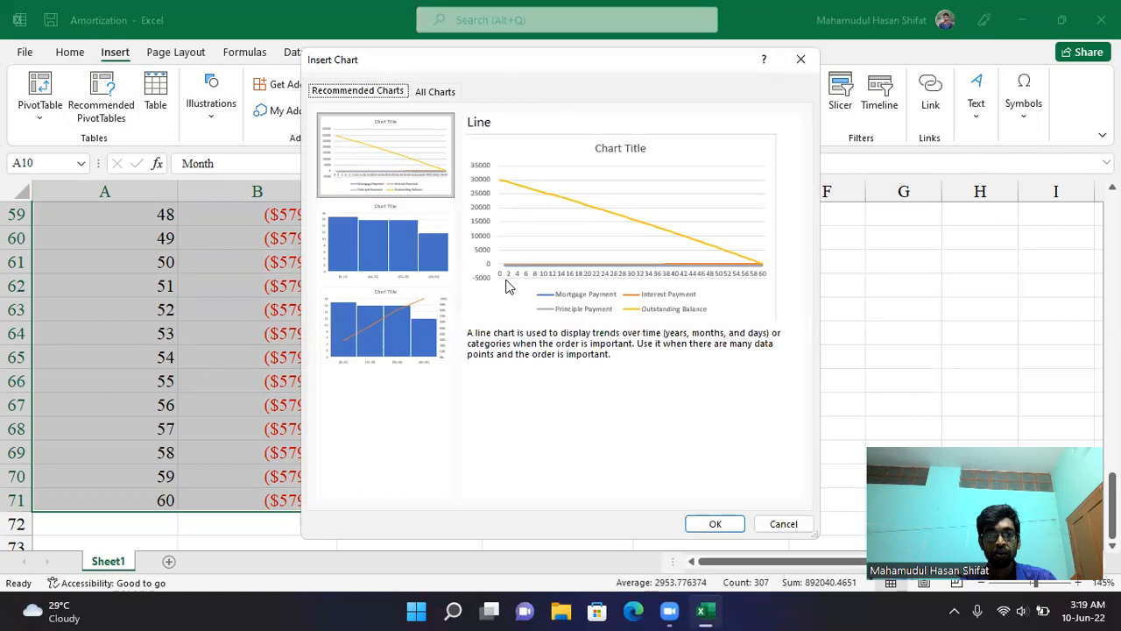
left_click(714, 524)
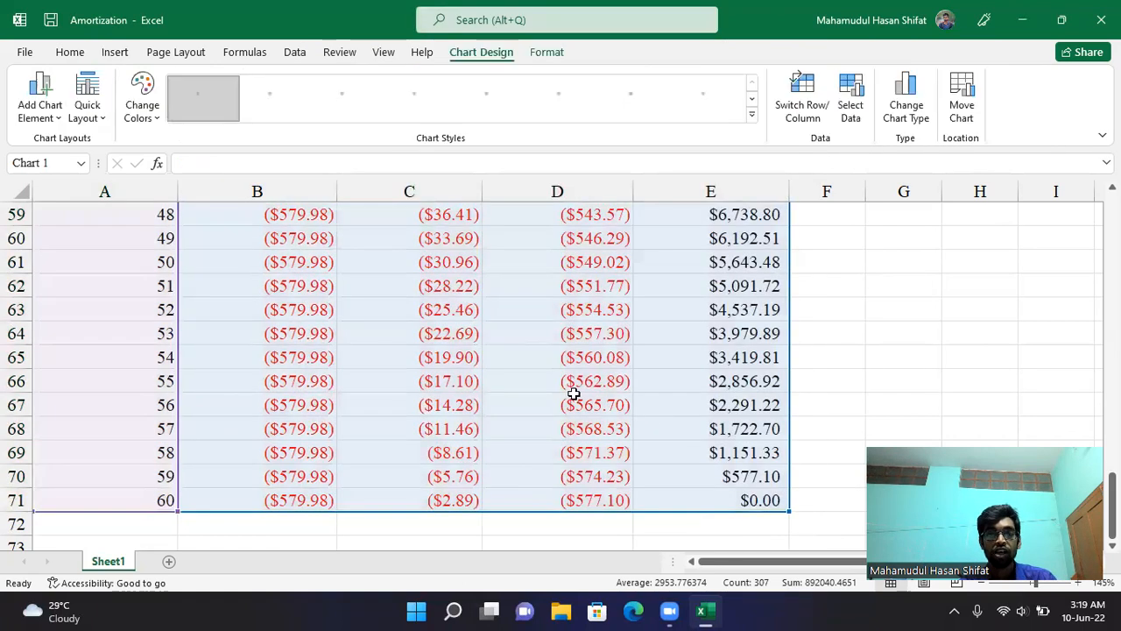